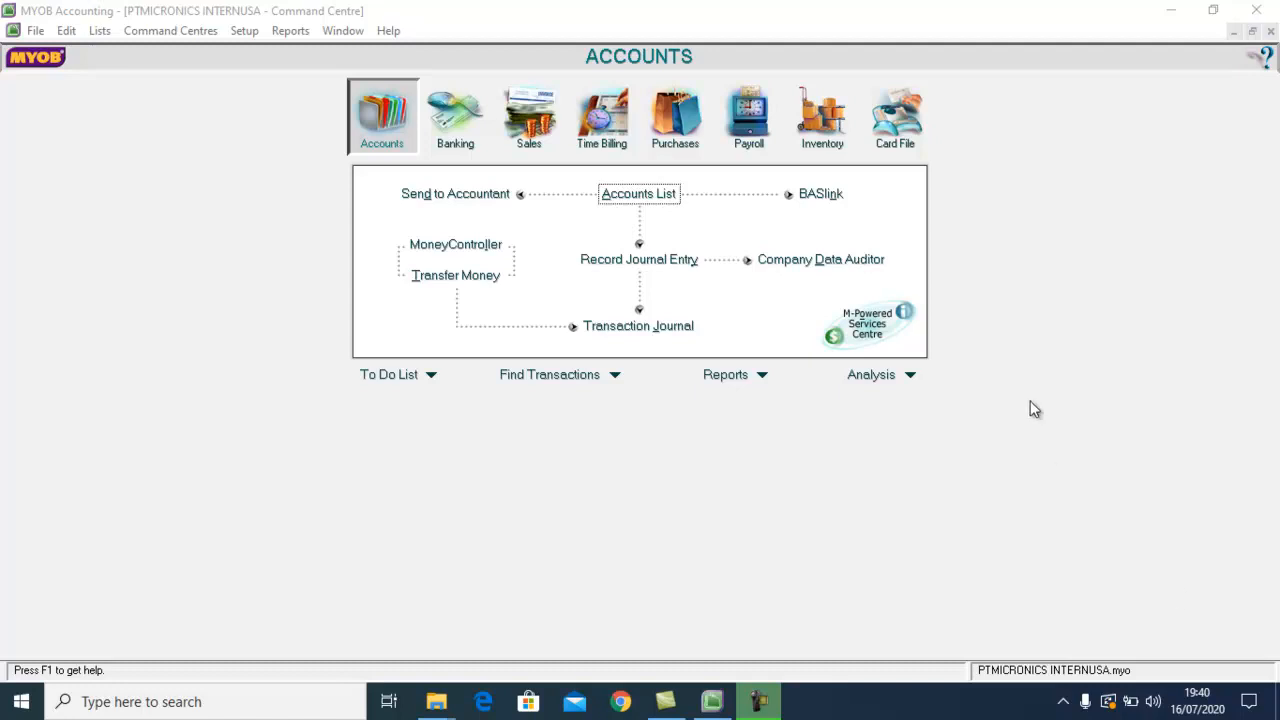
Review the chart of accounts in the accounts list and close it.
{"action": "left_click", "coordinate": [641, 194]}
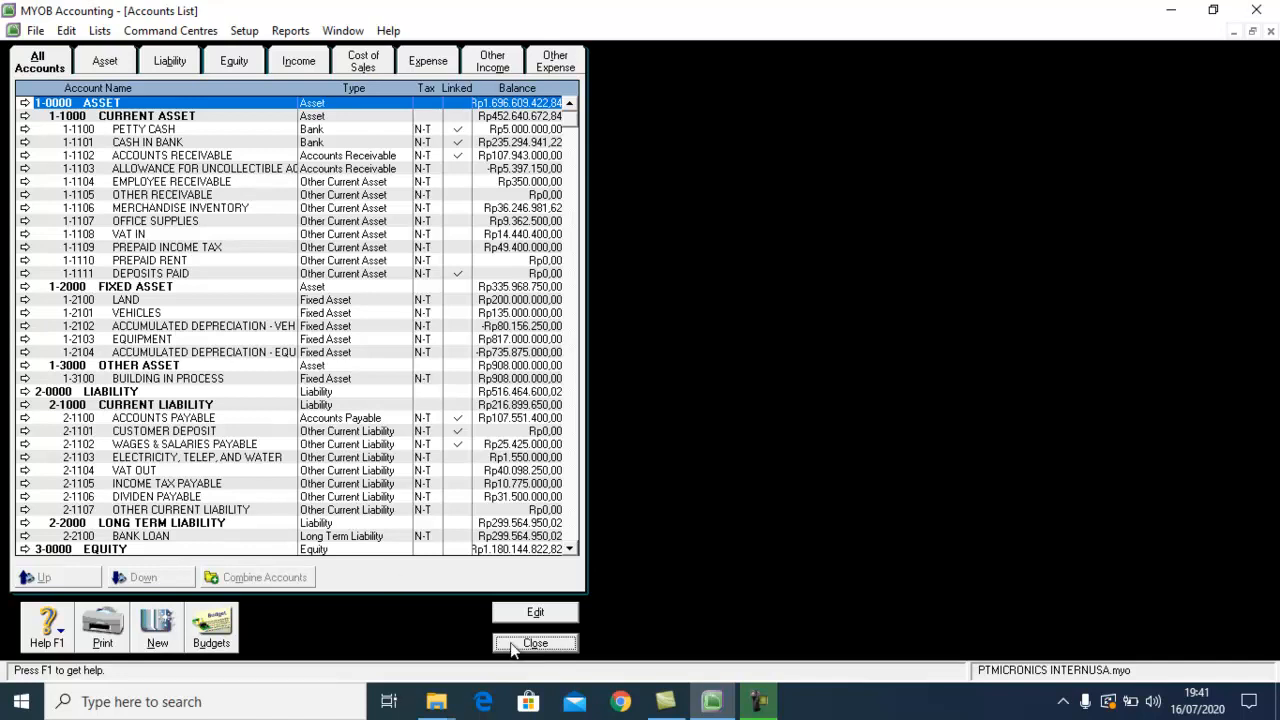
{"action": "left_click", "coordinate": [535, 643]}
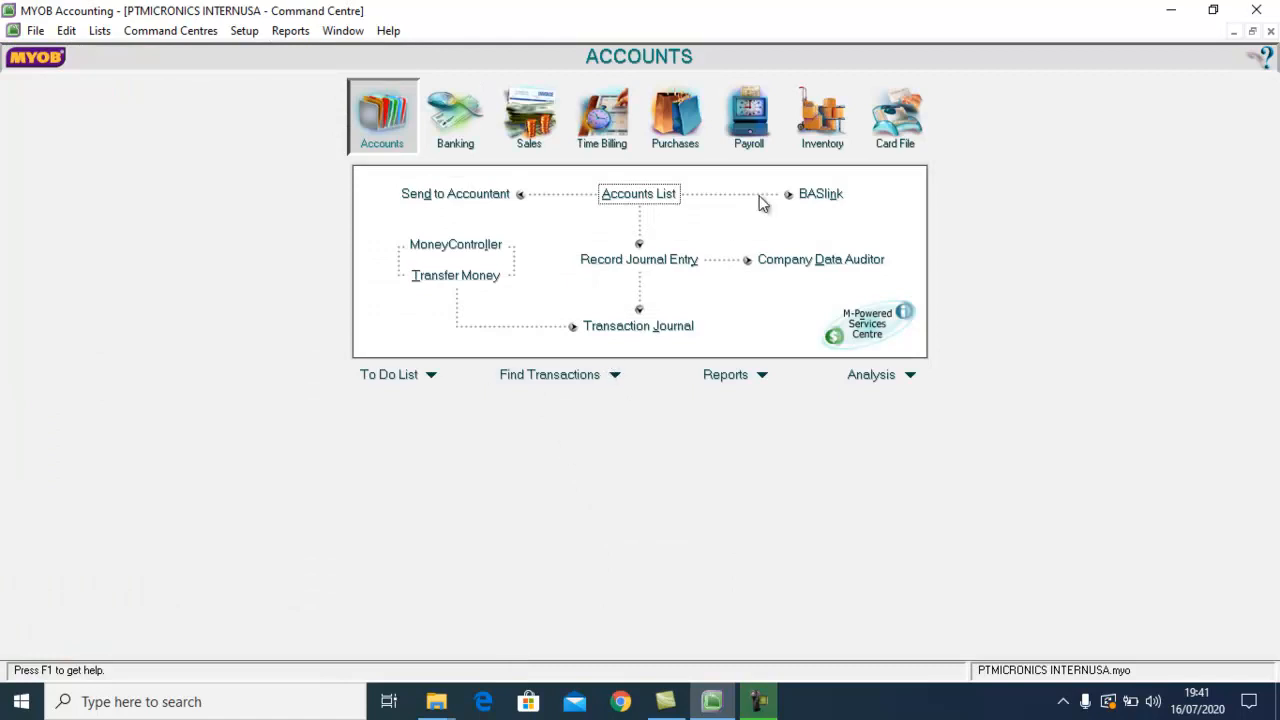
Check which accounts the Customer Deposit (CD) and Deposit Paid (DP) inventory items are linked to, and close the items list.
{"action": "left_click", "coordinate": [815, 148]}
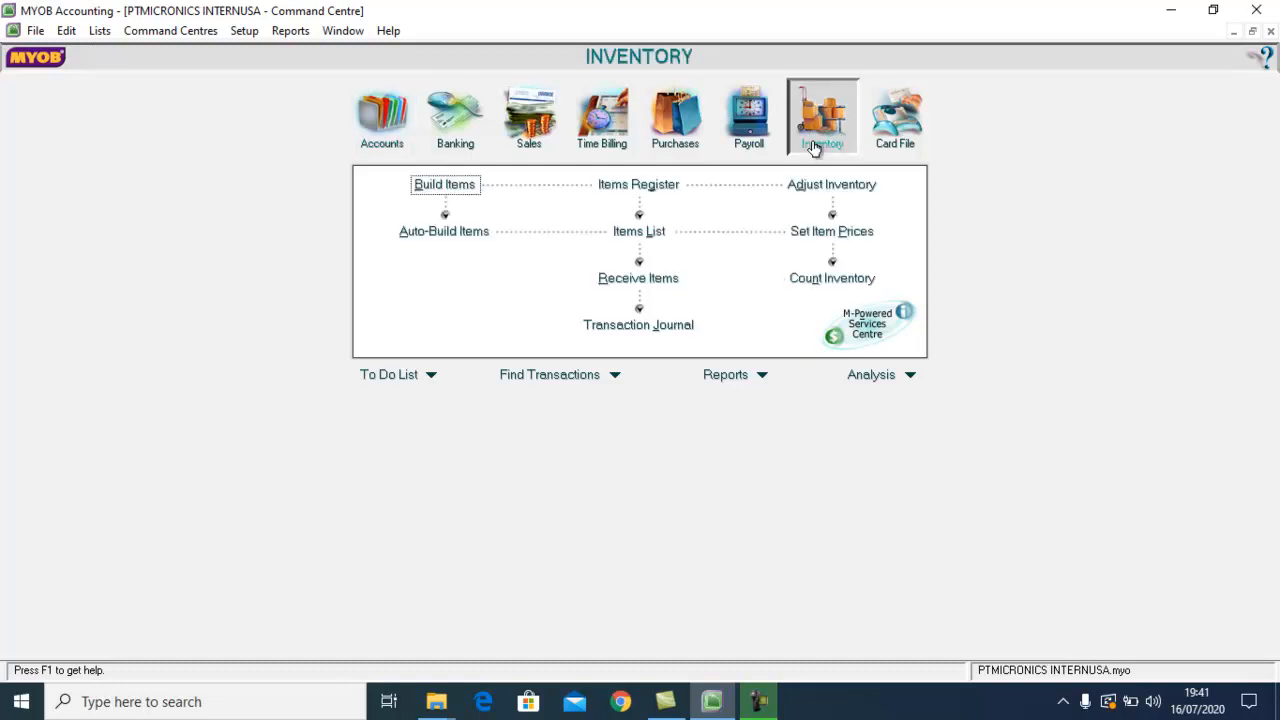
{"action": "left_click", "coordinate": [630, 238]}
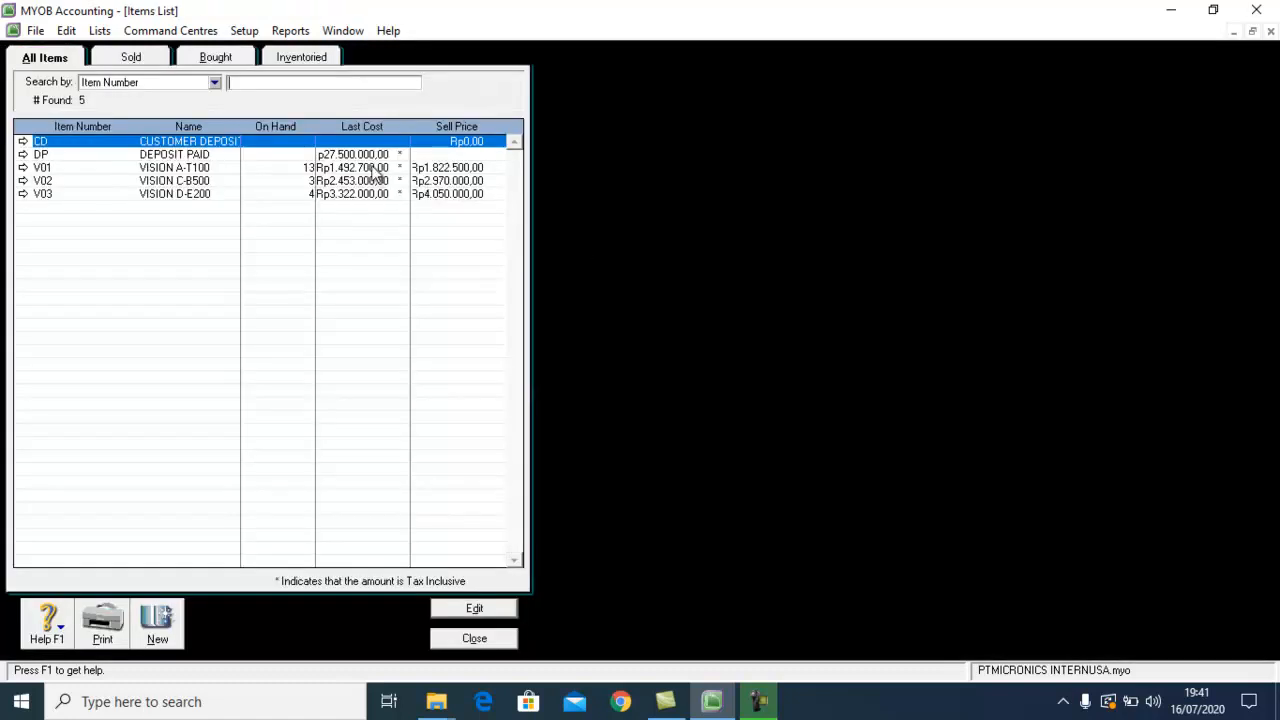
{"action": "left_click", "coordinate": [23, 141]}
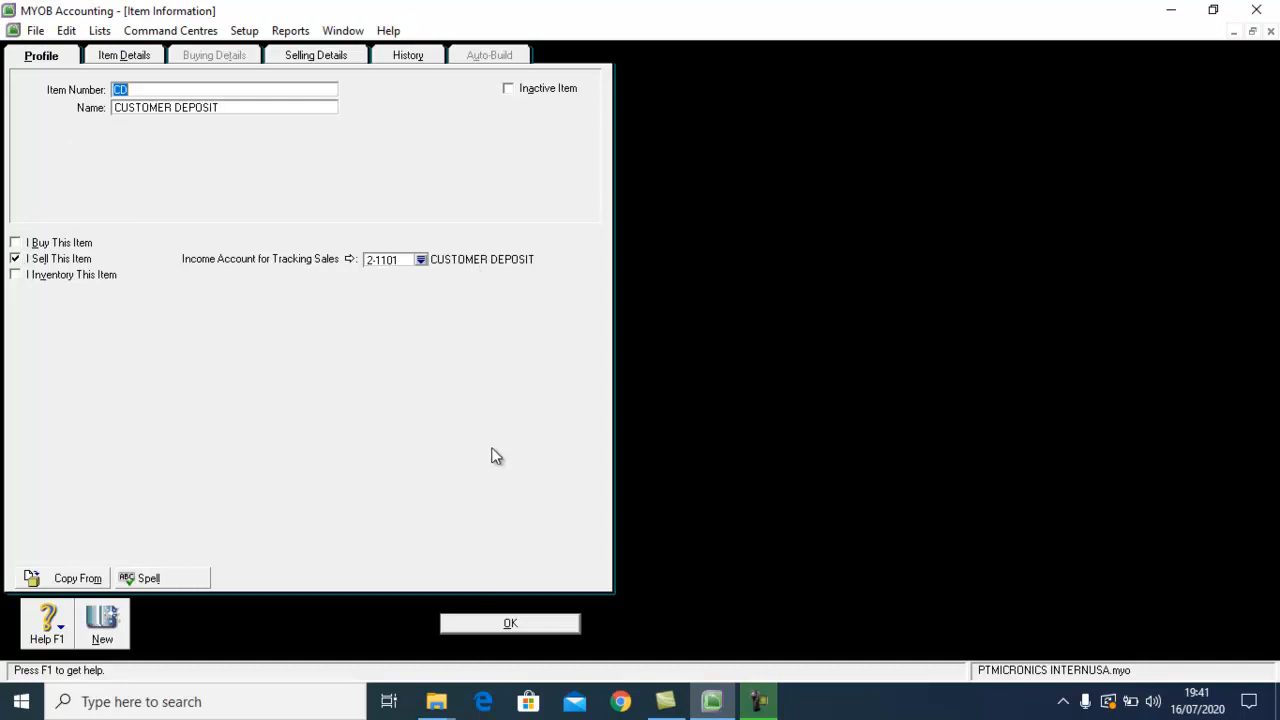
{"action": "left_click", "coordinate": [511, 616]}
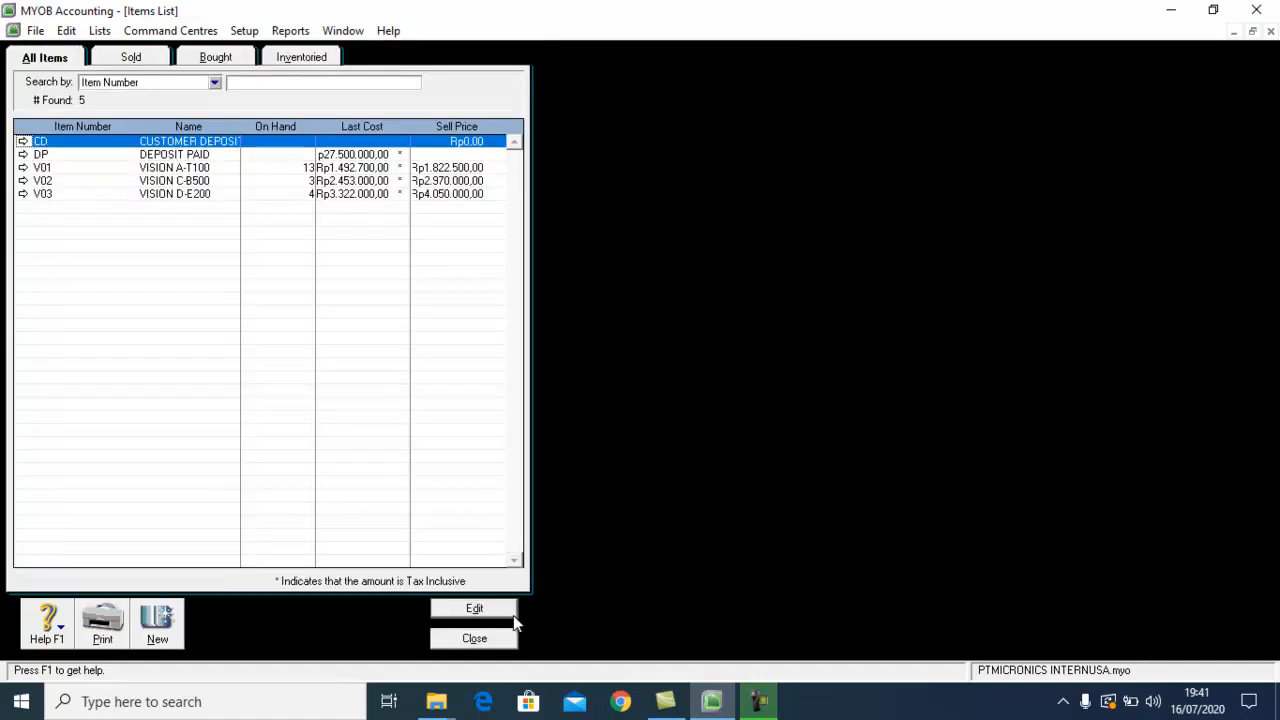
{"action": "left_click", "coordinate": [23, 155]}
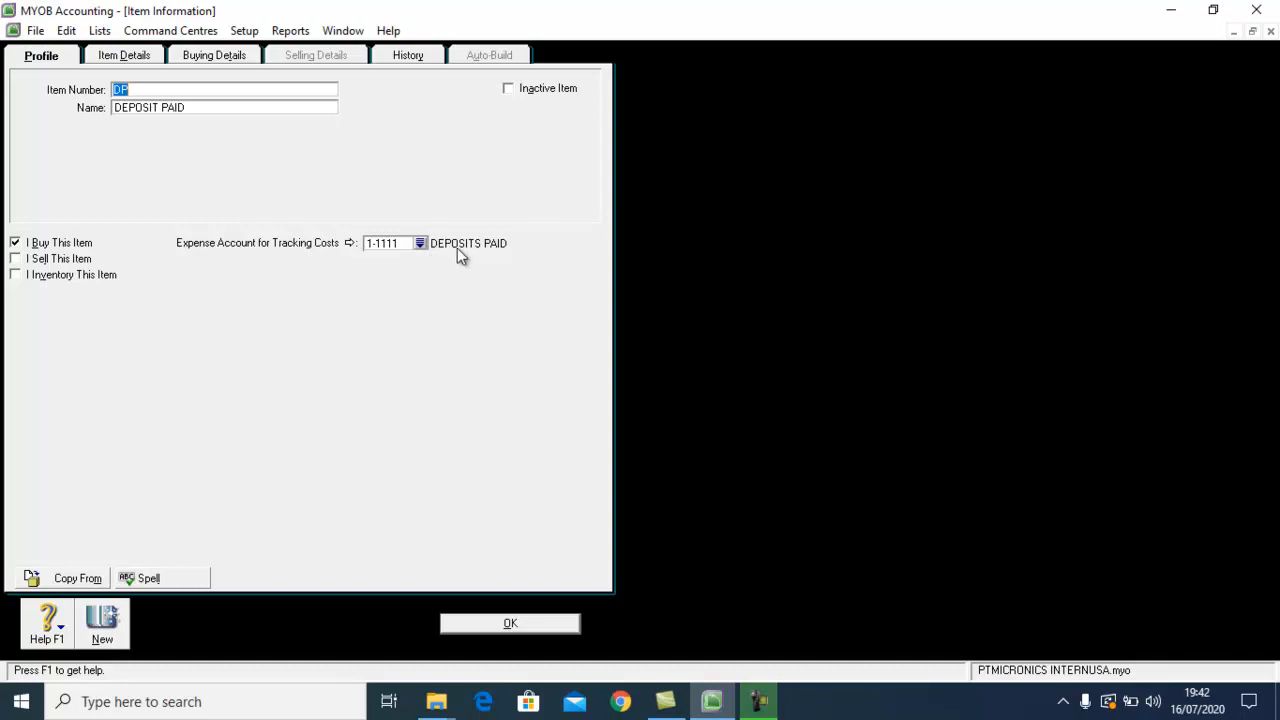
{"action": "left_click", "coordinate": [511, 618]}
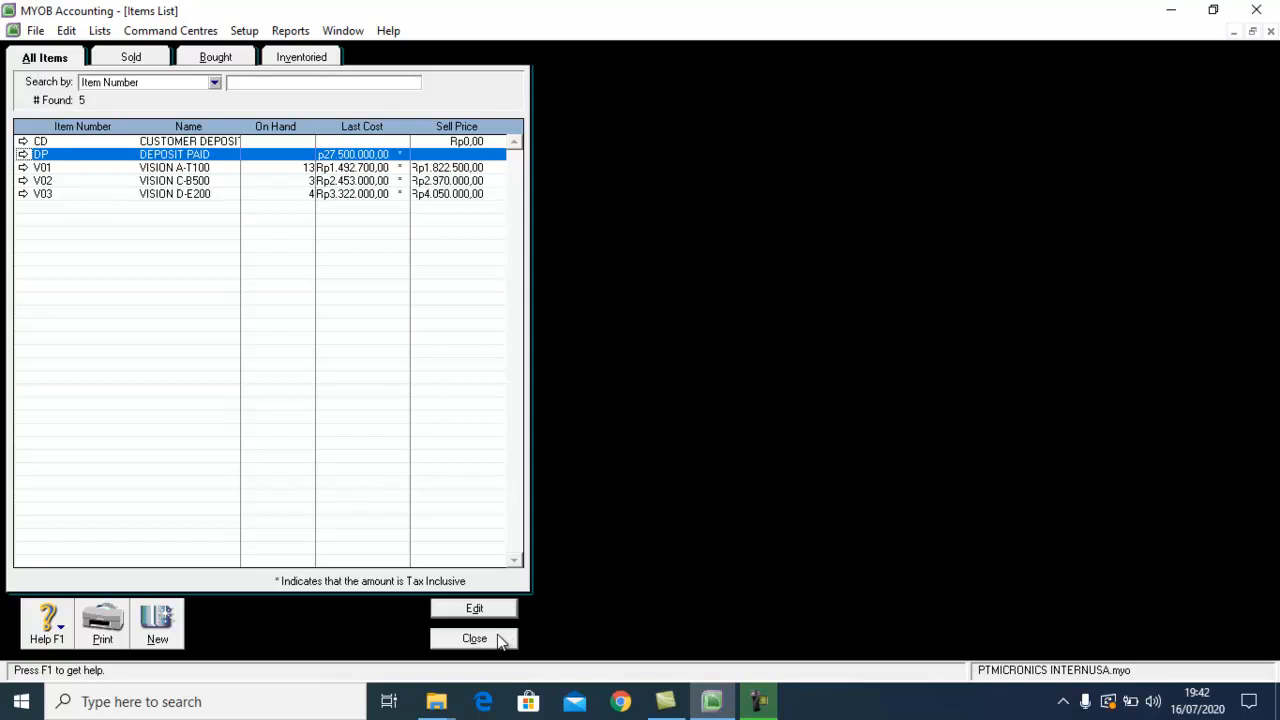
{"action": "left_click", "coordinate": [503, 640]}
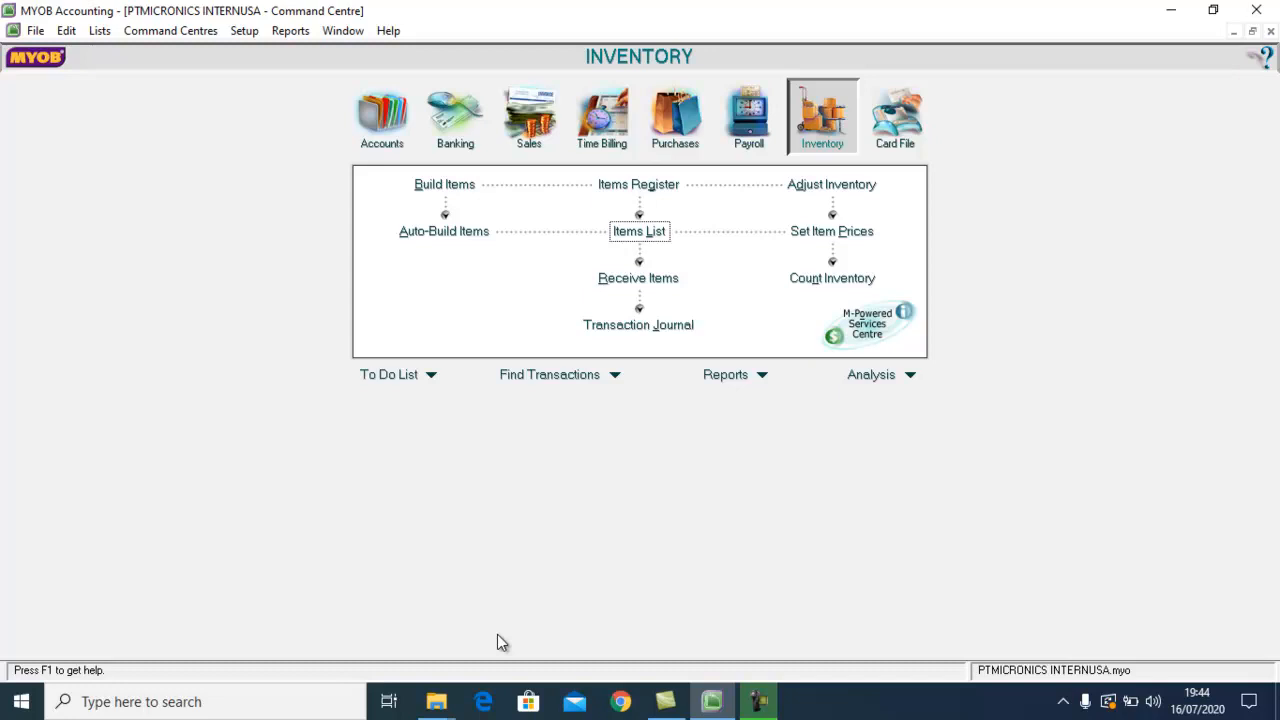
Start a Receive Money entry in Banking and set its deposit account to 1-1101 CASH IN BANK.
{"action": "left_click", "coordinate": [527, 138]}
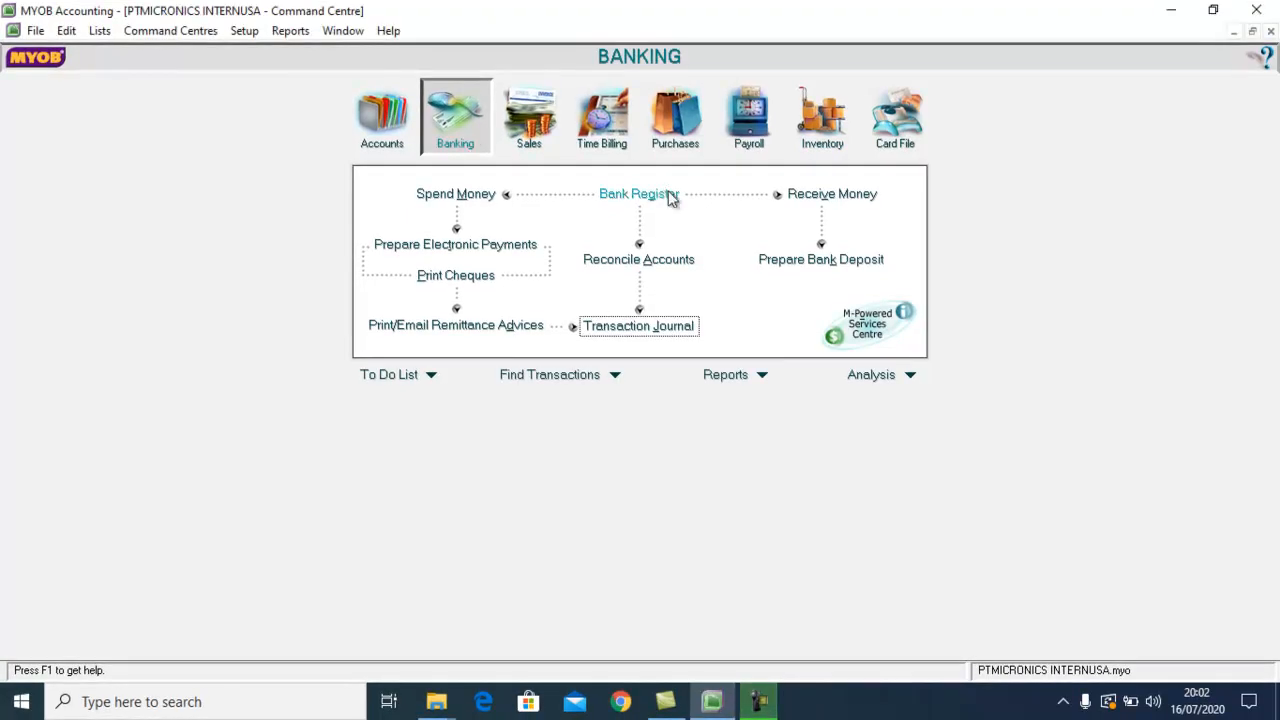
{"action": "left_click", "coordinate": [852, 197]}
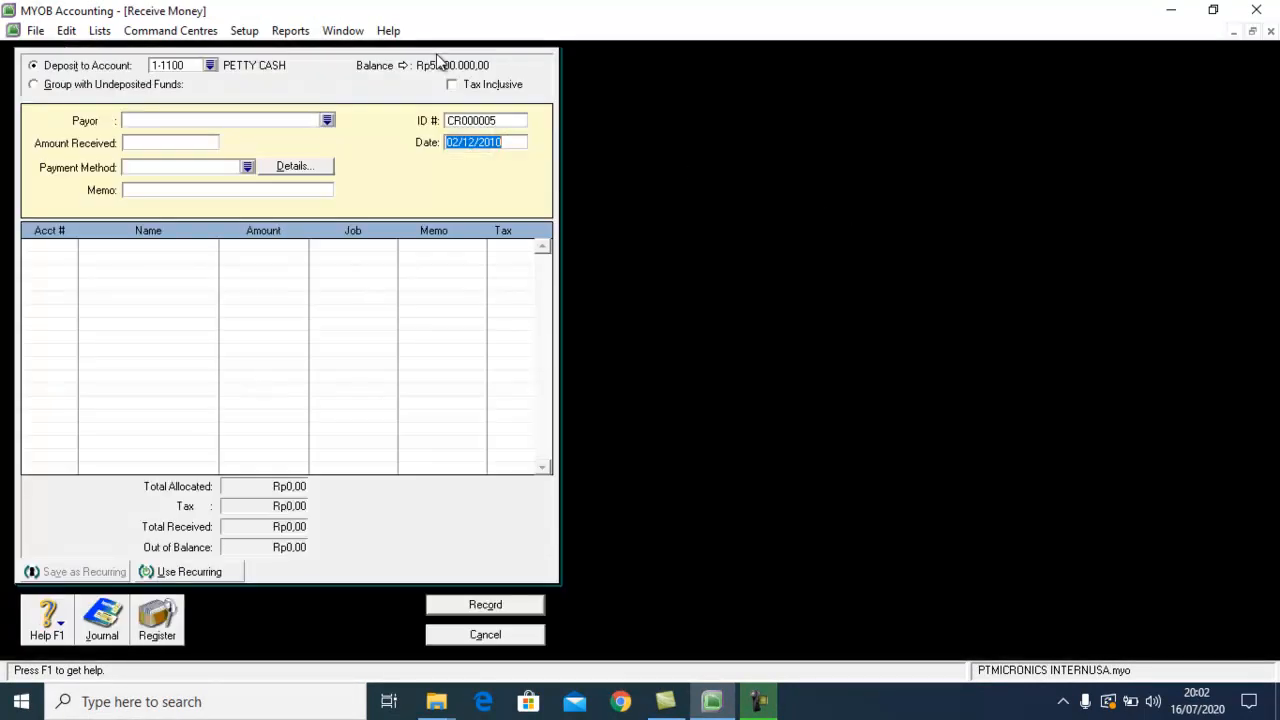
{"action": "left_click", "coordinate": [210, 65]}
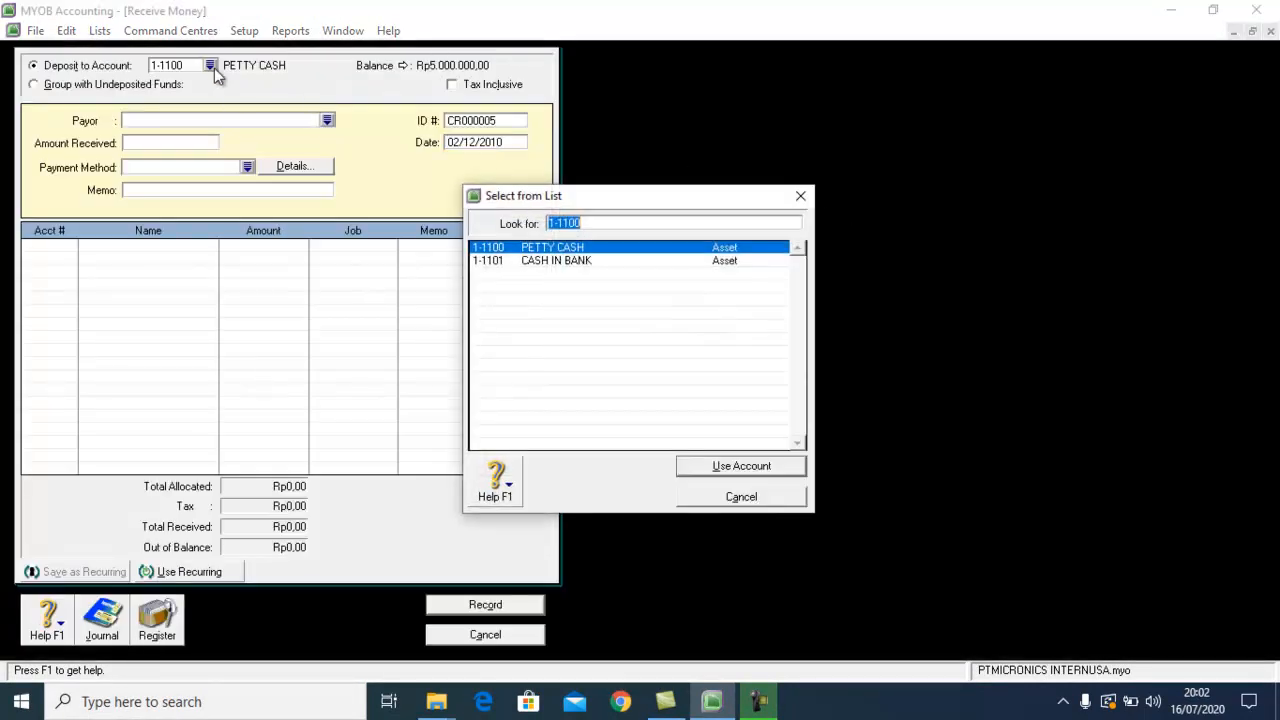
{"action": "double_click", "coordinate": [546, 261]}
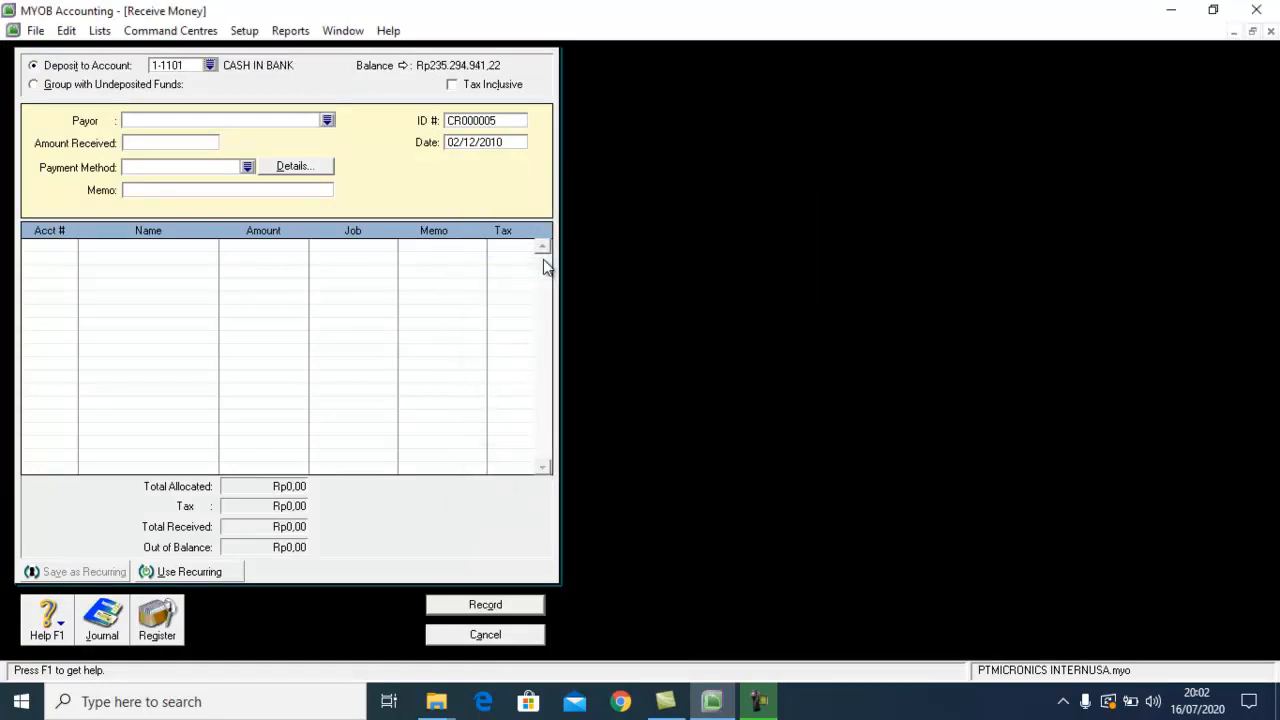
Set the receipt's ID to 02/BKM and its memo to UANG MUKA PENJUALAN, CV BURSA.
{"action": "left_click", "coordinate": [490, 122]}
{"action": "type", "text": "BKM"}
{"action": "key", "text": "BackSpace"}
{"action": "key", "text": "BackSpace"}
{"action": "key", "text": "BackSpace"}
{"action": "type", "text": "02/BKM"}
{"action": "left_click", "coordinate": [495, 146]}
{"action": "left_click", "coordinate": [174, 189]}
{"action": "type", "text": "UANG MUKA PENJ"}
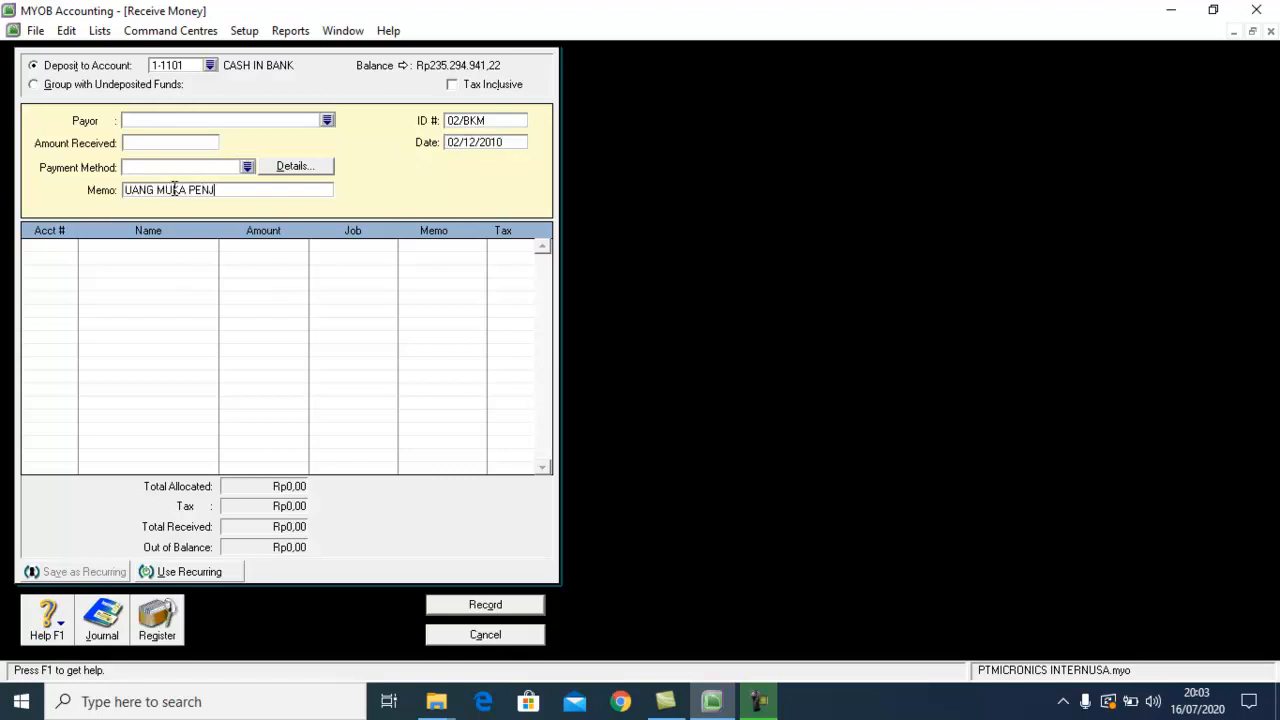
{"action": "type", "text": "UALAN. CV BURSA"}
Allocate Rp12.250.000 to account 2-1101 CUSTOMER DEPOSIT on the first line of the receipt.
{"action": "left_click", "coordinate": [50, 246]}
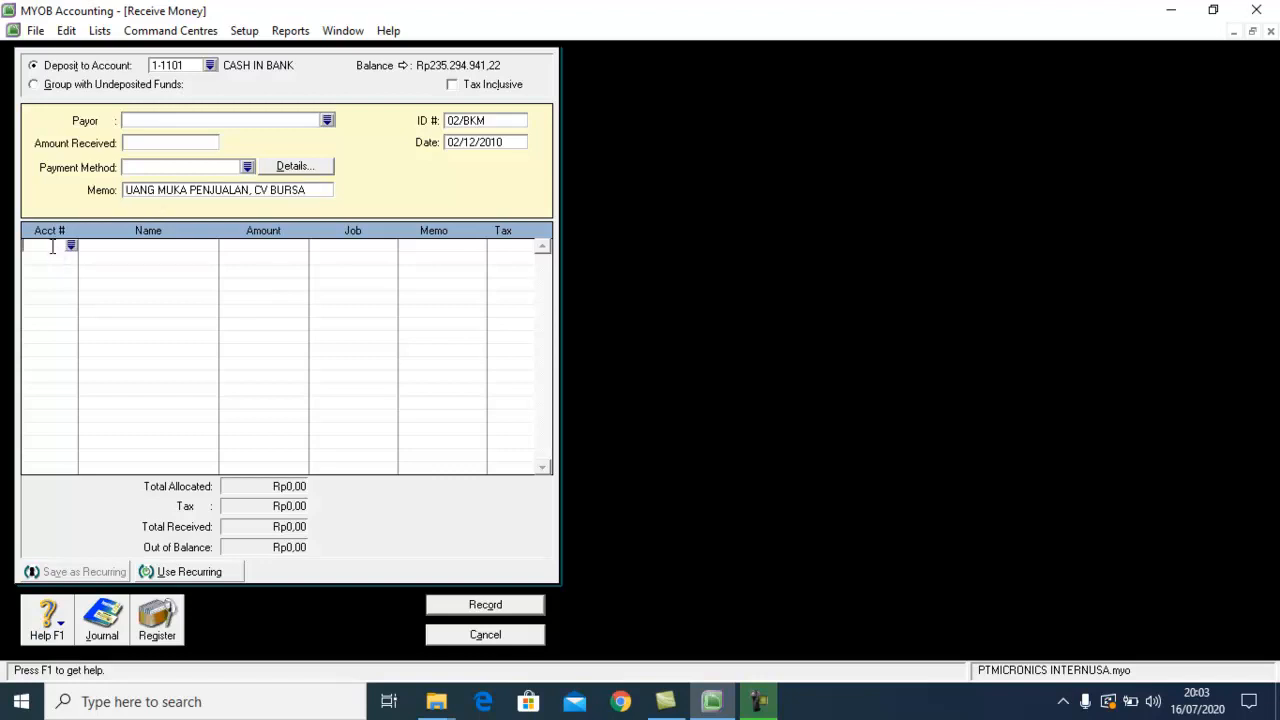
{"action": "left_click", "coordinate": [70, 247]}
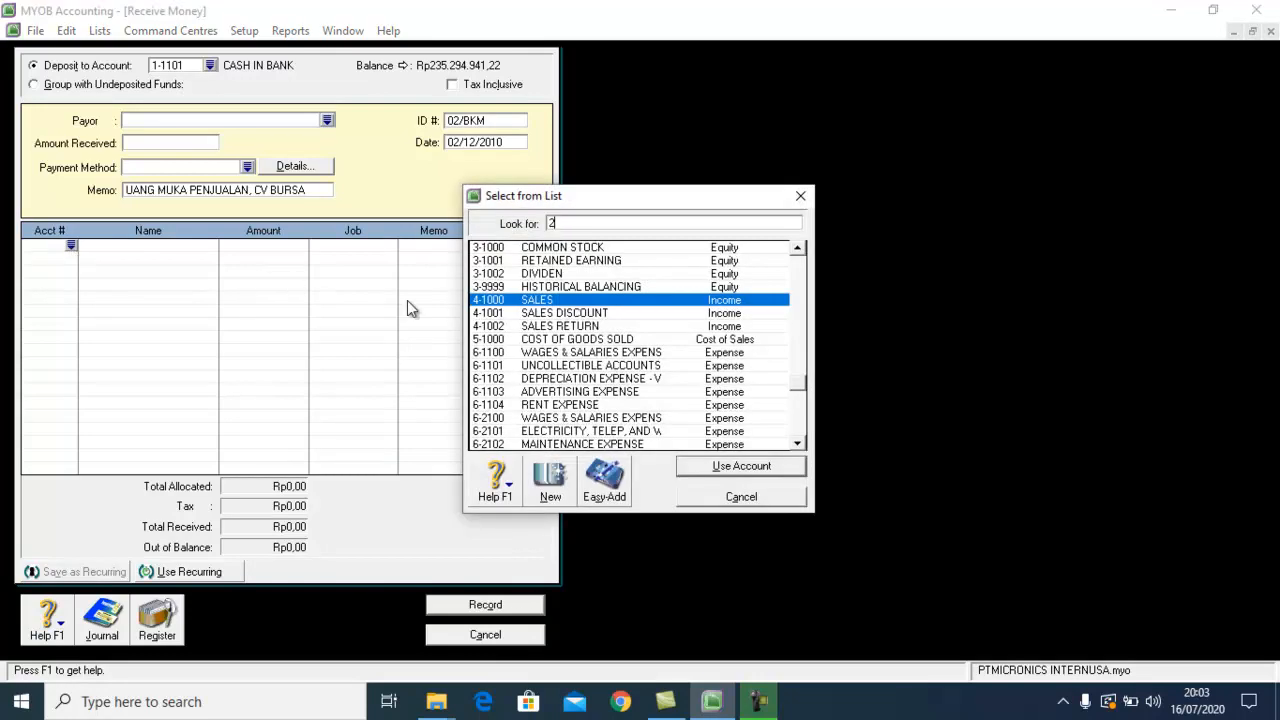
{"action": "type", "text": "2-1101"}
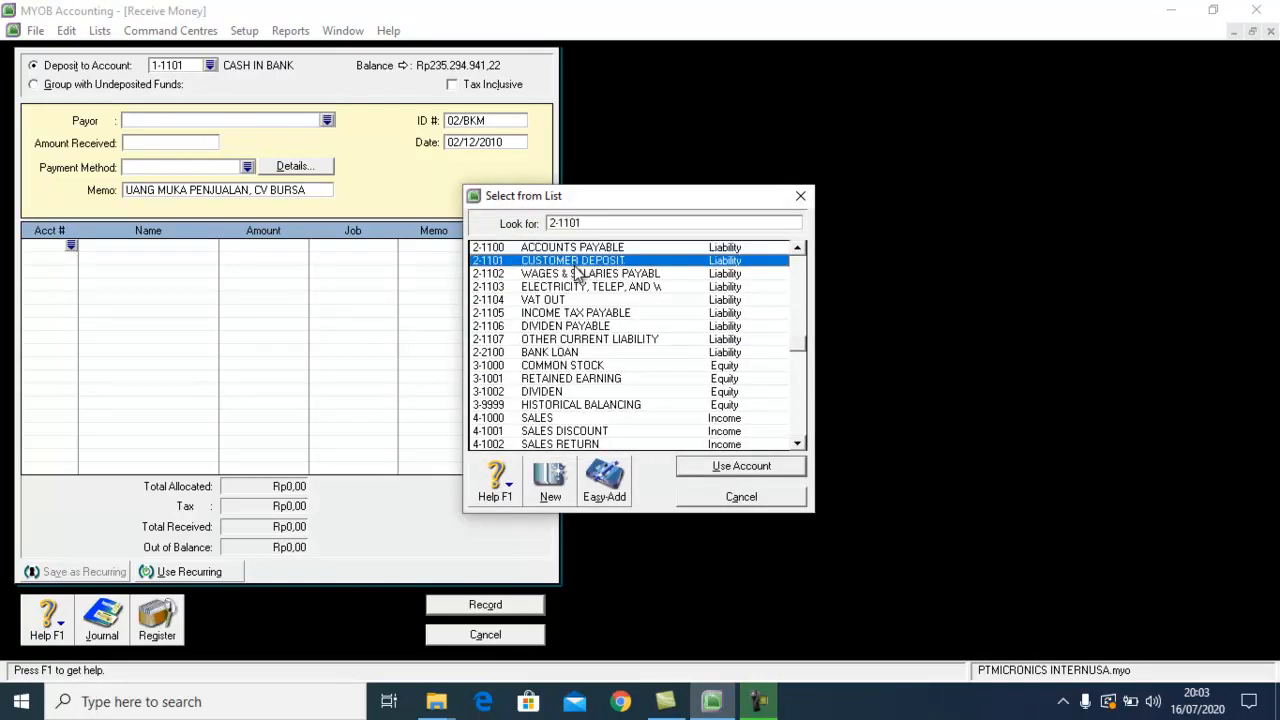
{"action": "key", "text": "Return"}
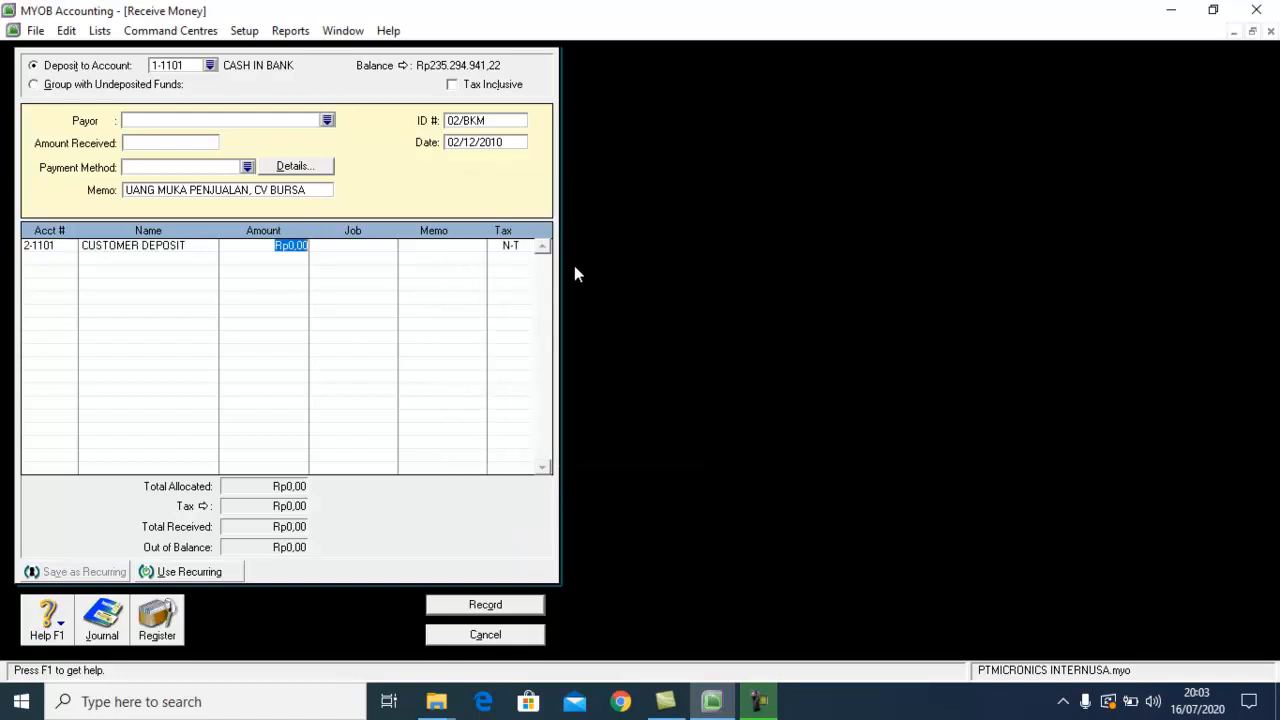
{"action": "type", "text": "12.250.0"}
{"action": "type", "text": "00"}
{"action": "key", "text": "Tab"}
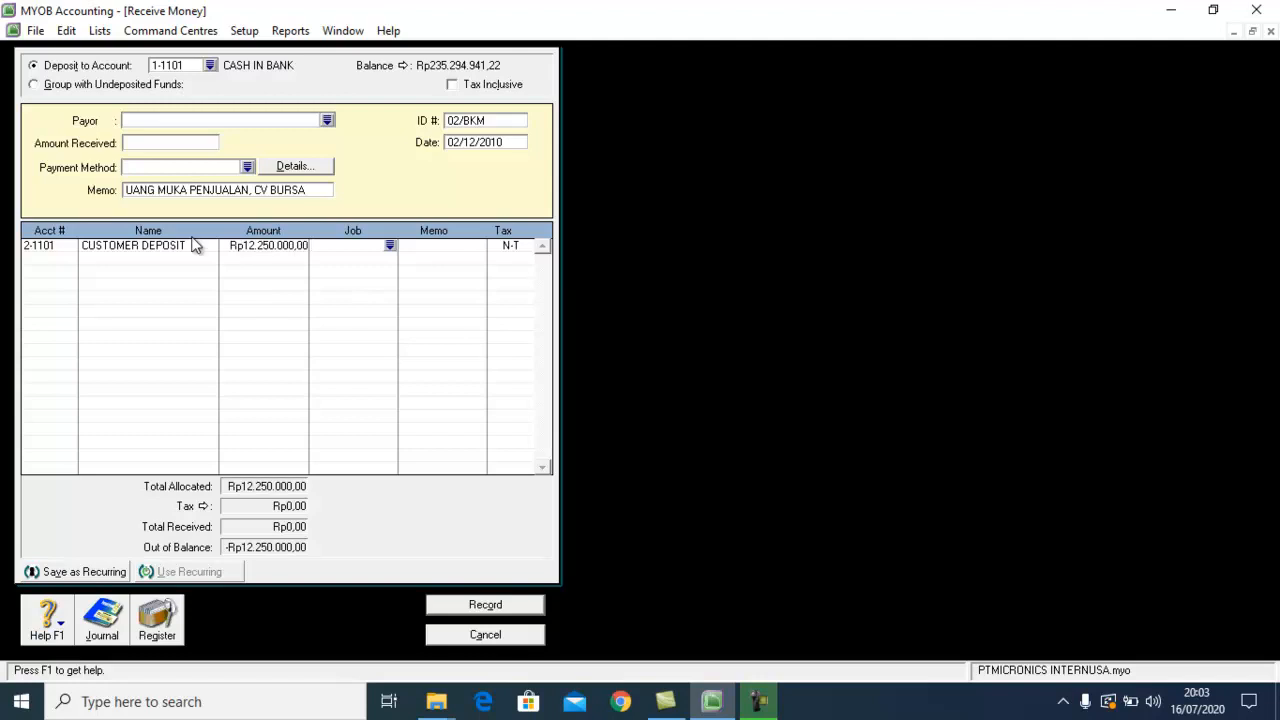
Allocate Rp1.225.000 to account 2-1104 VAT OUT on the second line of the receipt.
{"action": "left_click", "coordinate": [45, 258]}
{"action": "type", "text": "4-"}
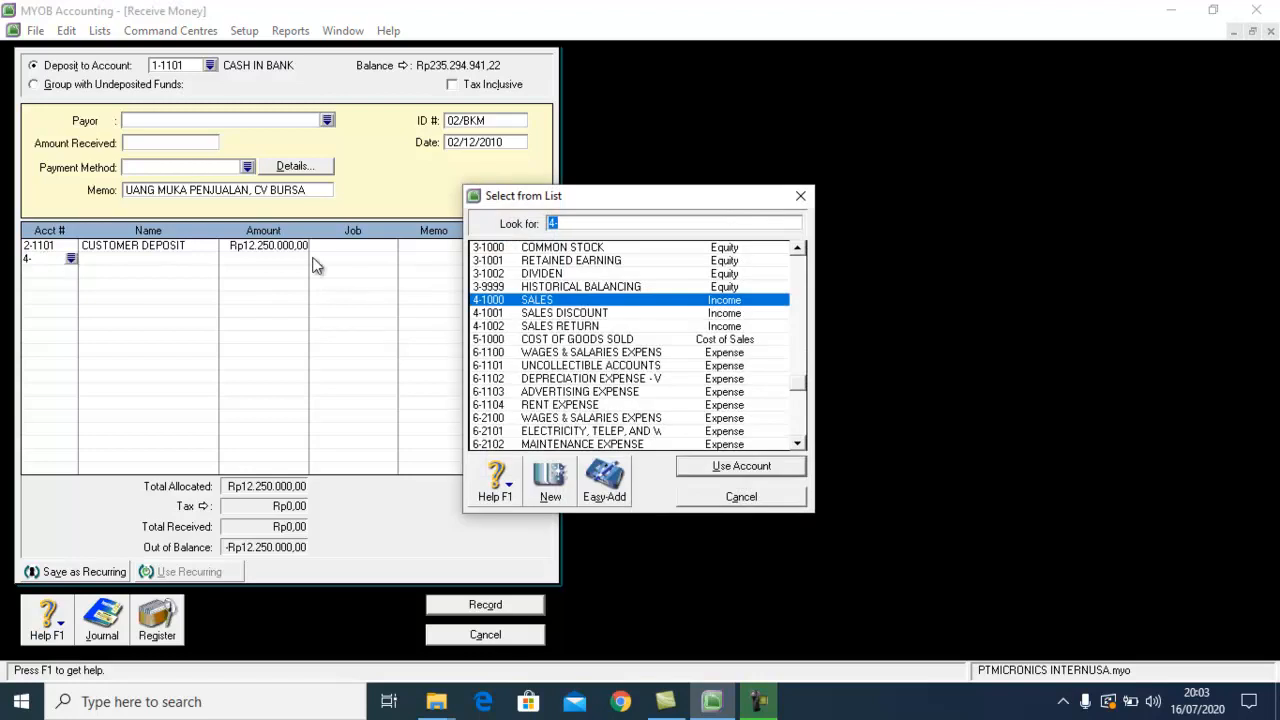
{"action": "type", "text": "2"}
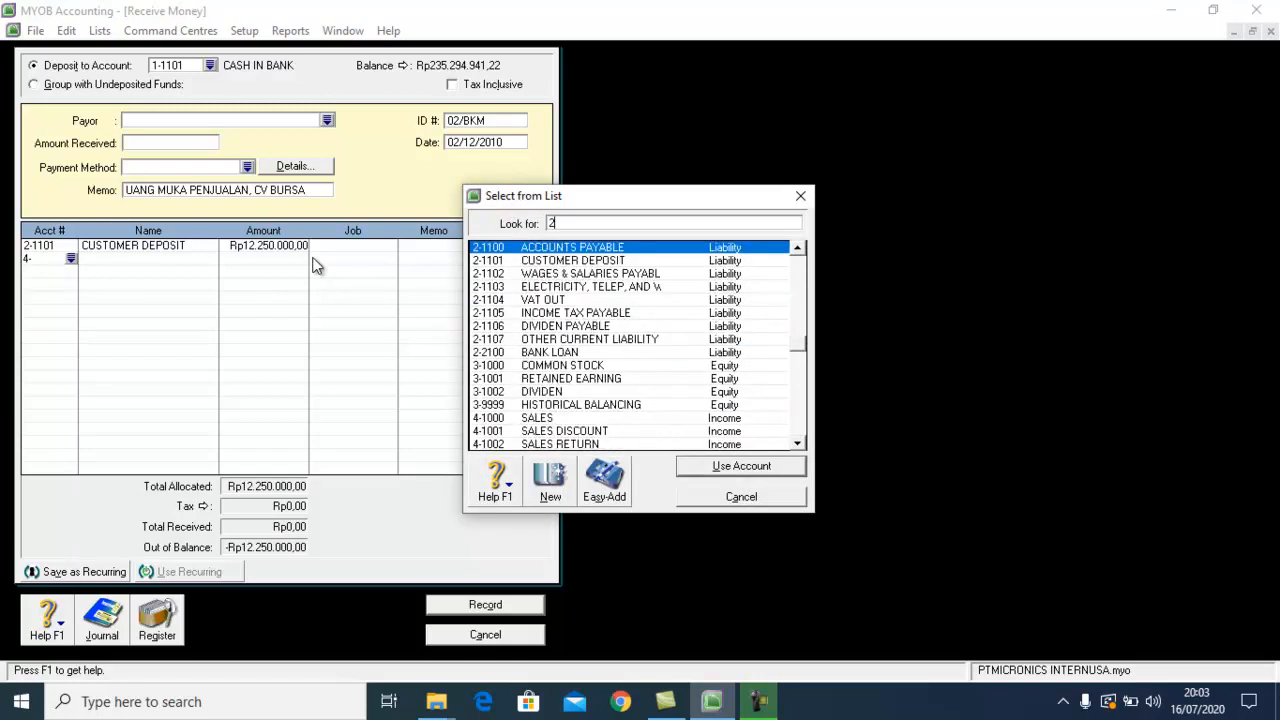
{"action": "left_click", "coordinate": [546, 302]}
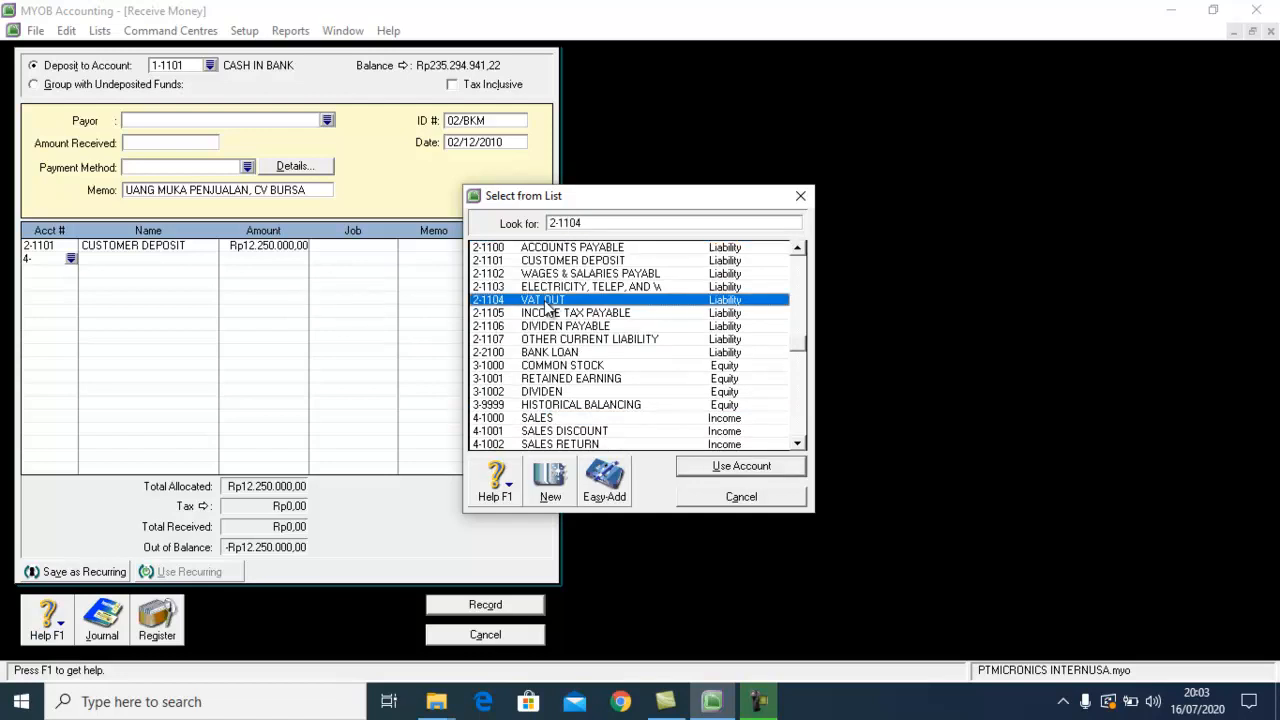
{"action": "double_click", "coordinate": [546, 305]}
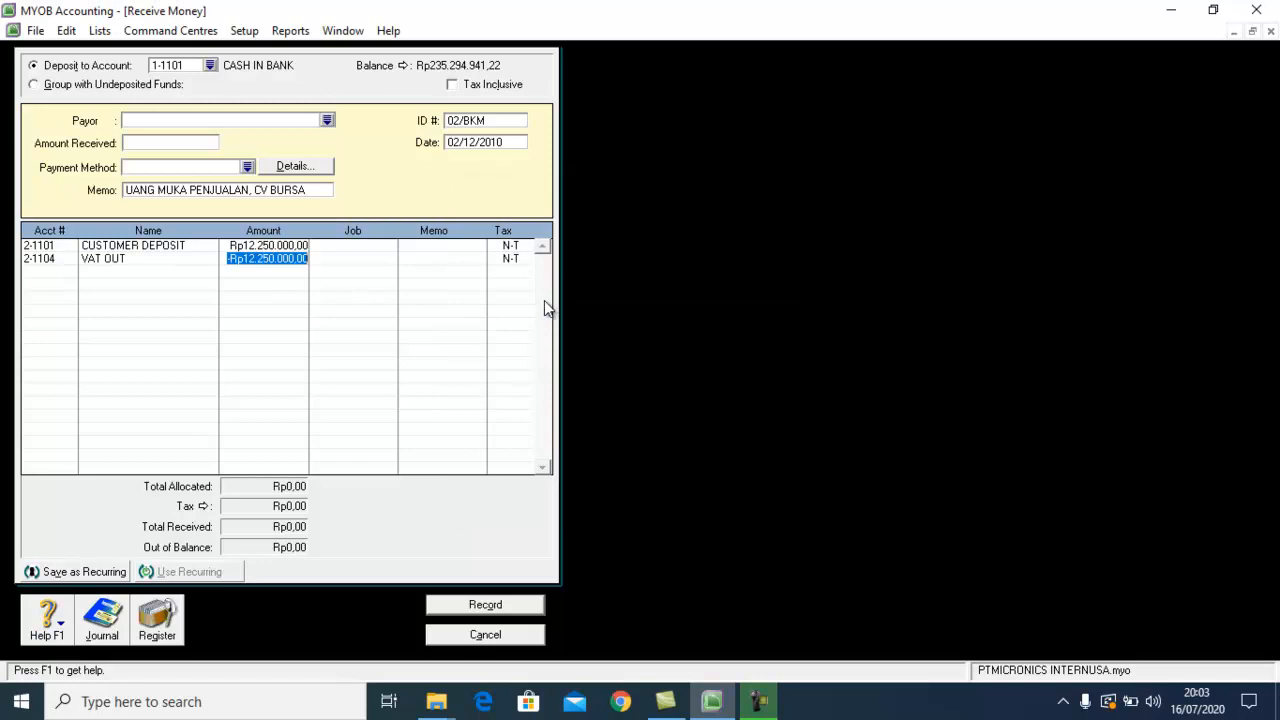
{"action": "type", "text": "12"}
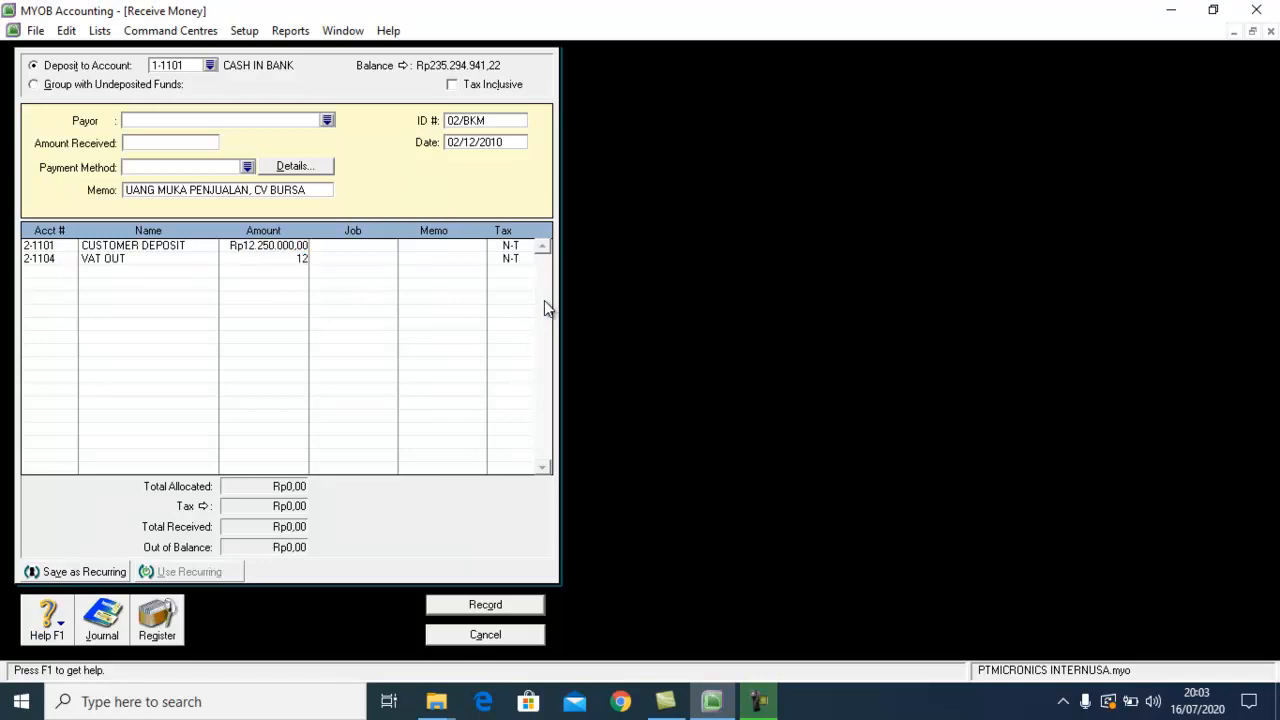
{"action": "type", "text": "250000"}
{"action": "key", "text": "Tab"}
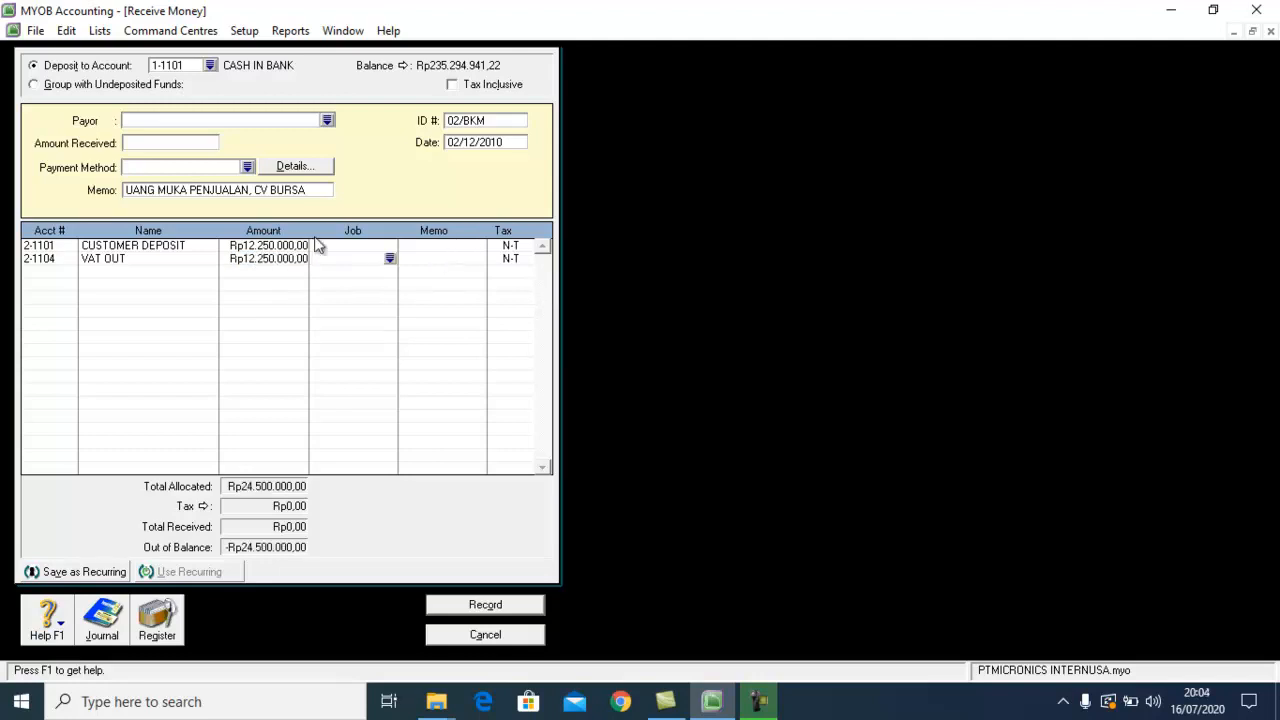
{"action": "left_click", "coordinate": [292, 258]}
{"action": "left_click", "coordinate": [291, 258]}
{"action": "key", "text": "BackSpace"}
{"action": "key", "text": "Tab"}
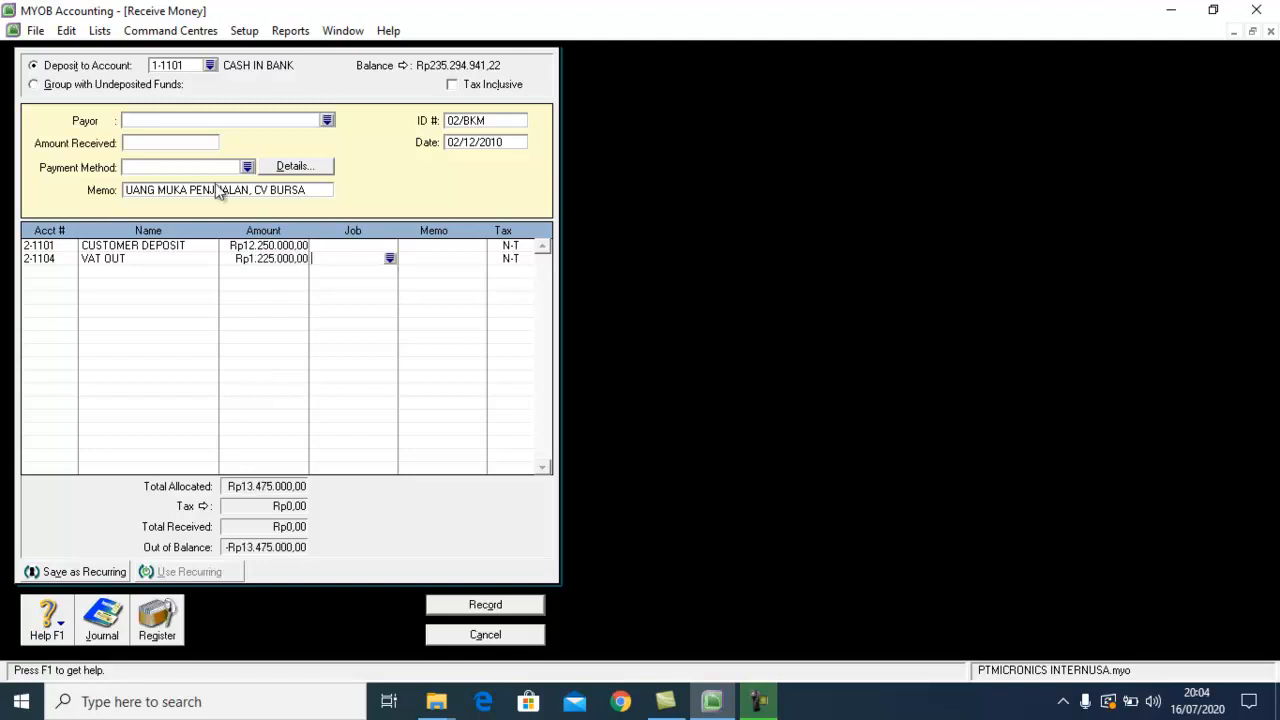
Fill in Rp13.475.000 as the amount received, and cancel the receipt entry.
{"action": "left_click", "coordinate": [148, 145]}
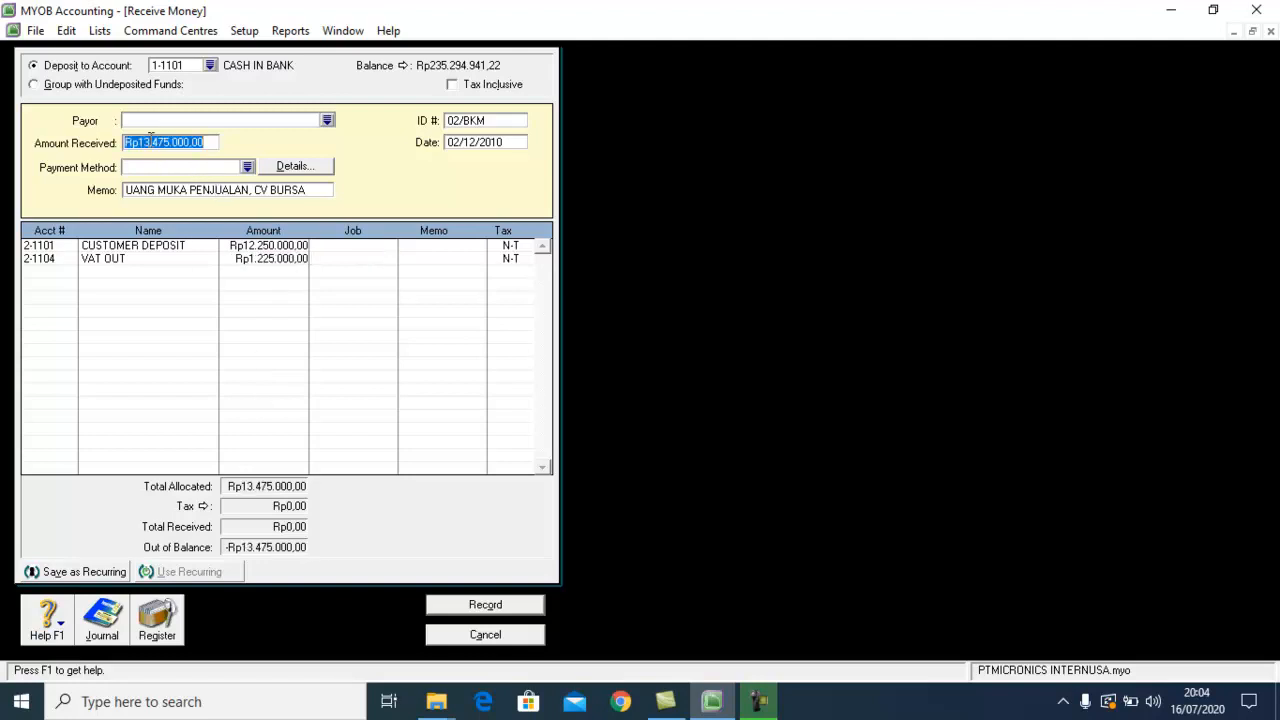
{"action": "key", "text": "Tab"}
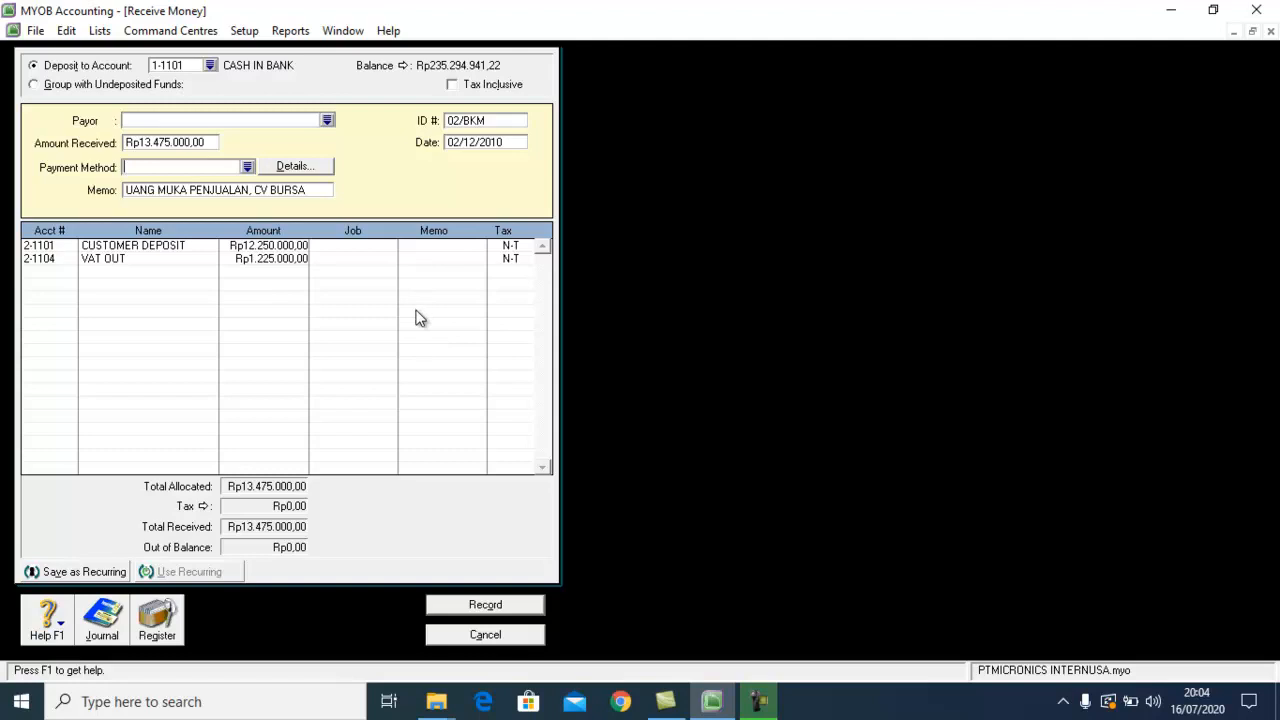
{"action": "left_click", "coordinate": [477, 634]}
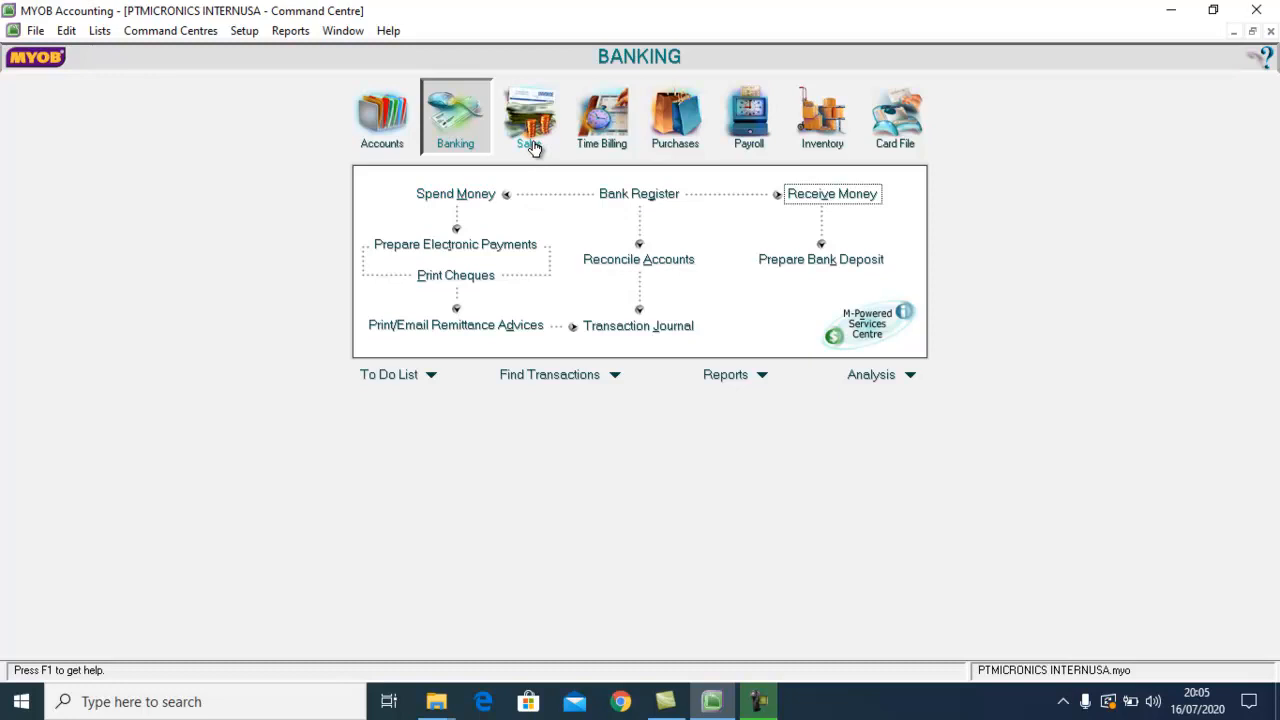
Start a new item sales invoice for CV BURSA PERDANA with Tax Inclusive turned off.
{"action": "left_click", "coordinate": [664, 133]}
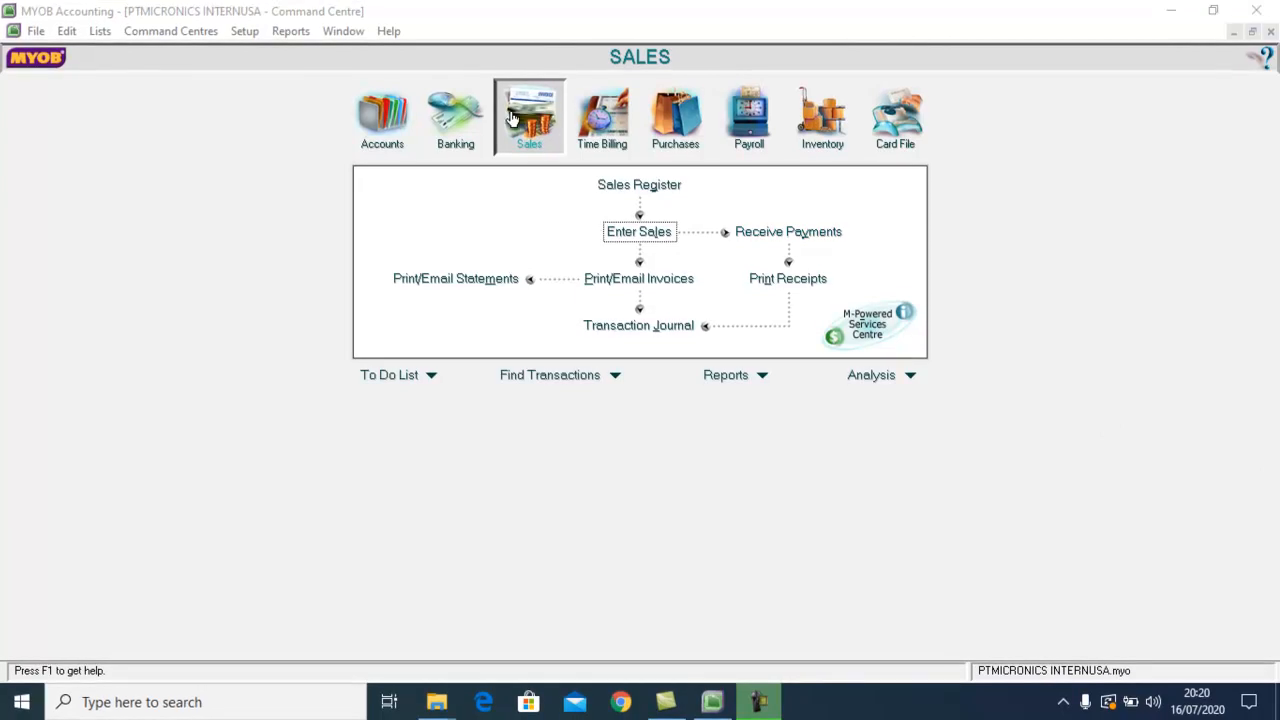
{"action": "left_click", "coordinate": [653, 232]}
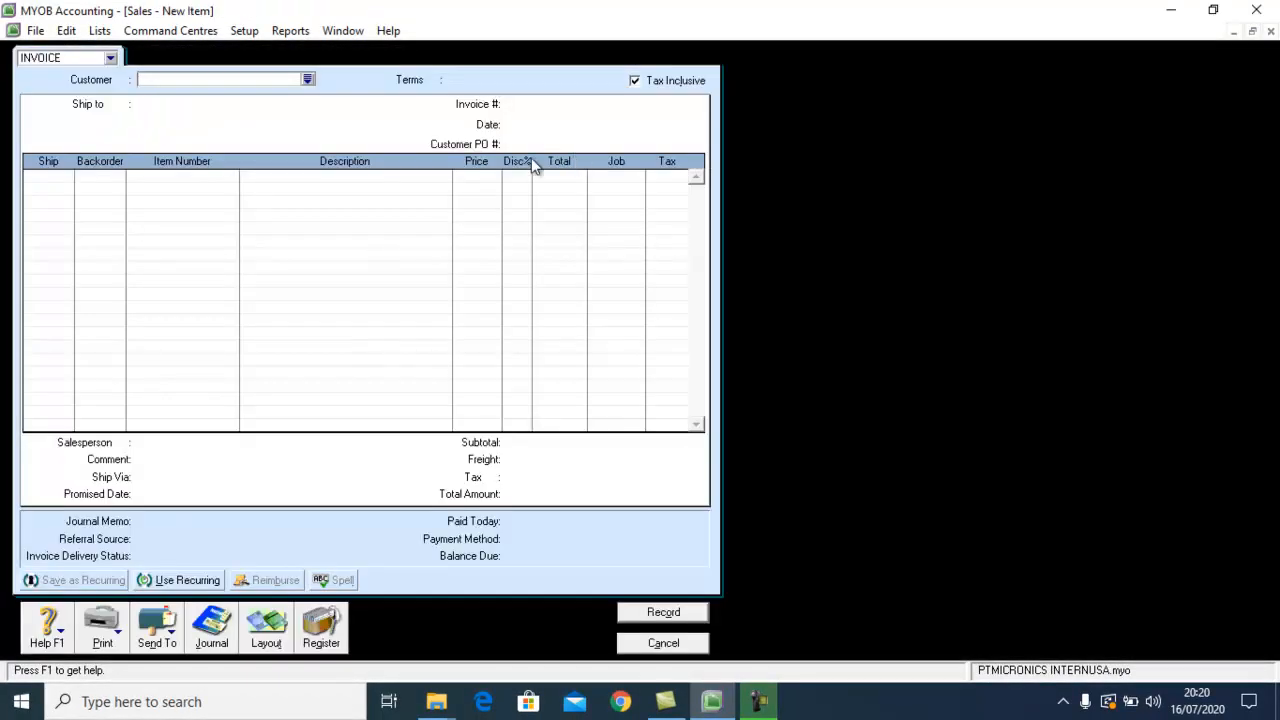
{"action": "left_click", "coordinate": [634, 81]}
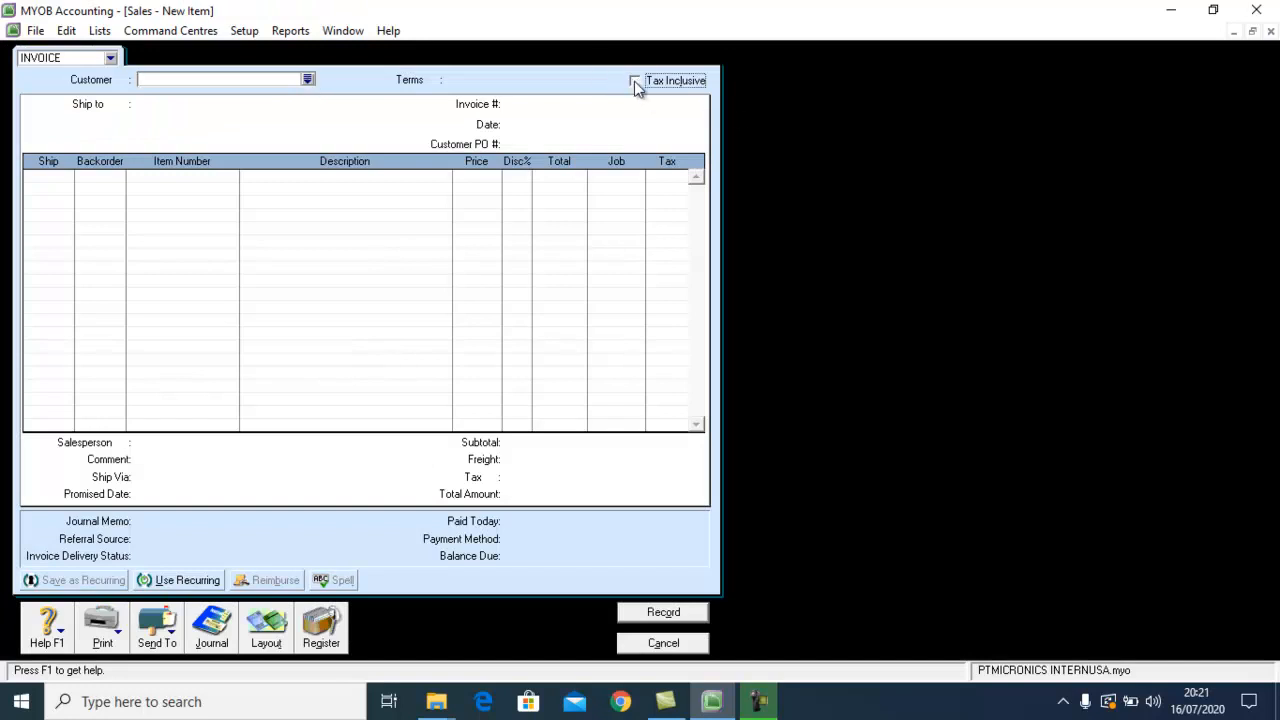
{"action": "left_click", "coordinate": [309, 79]}
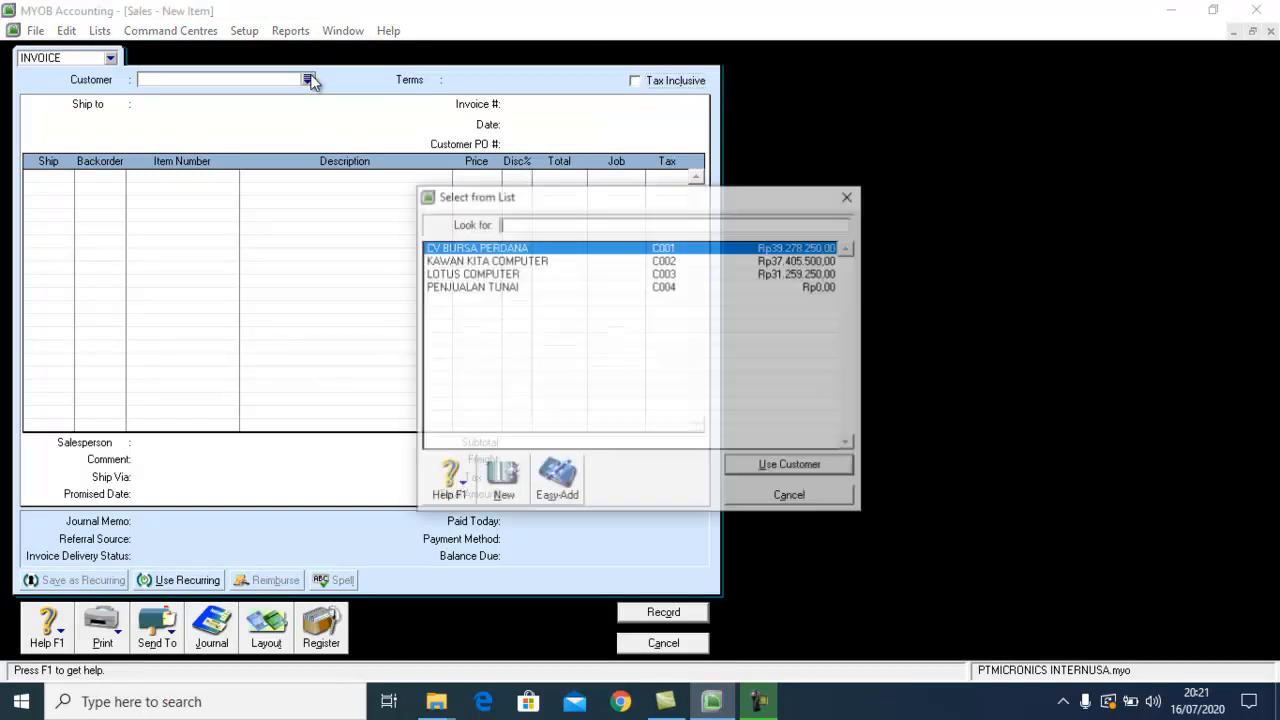
{"action": "double_click", "coordinate": [503, 247]}
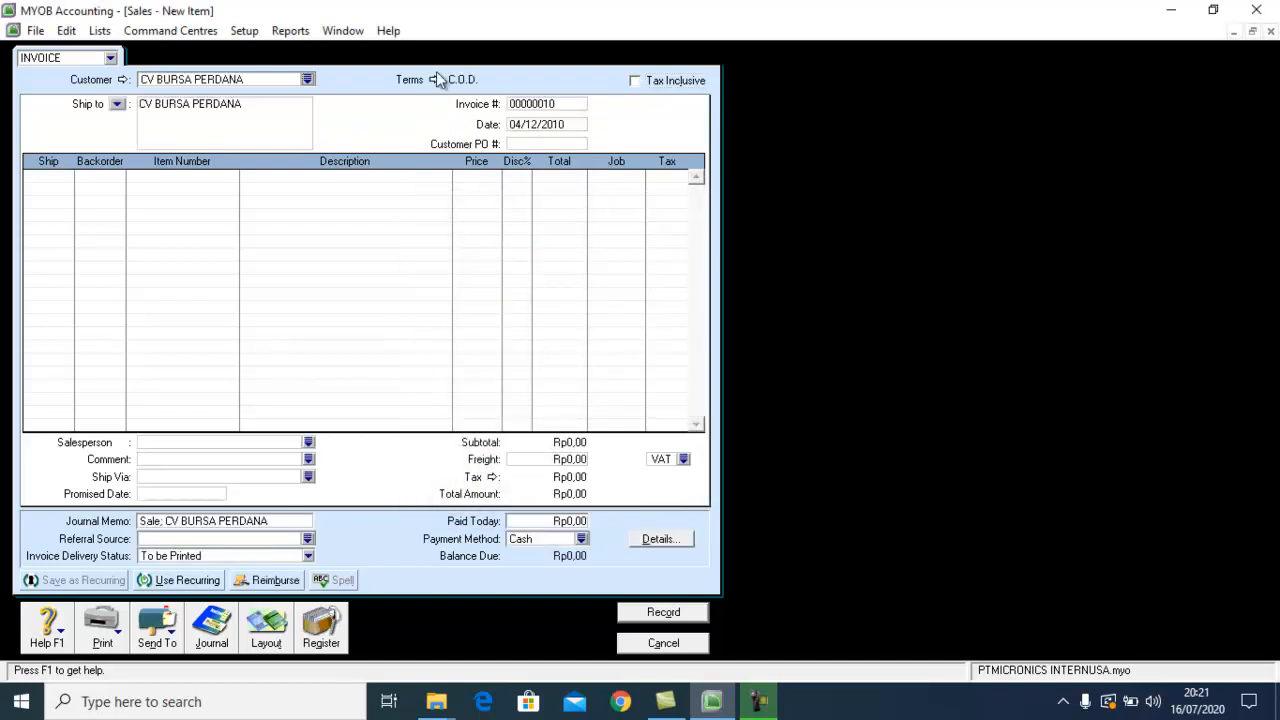
Set the invoice's credit terms to In a Given # of Days, with 10 discount days, 30 balance due days and 2% early payment discount.
{"action": "left_click", "coordinate": [436, 79]}
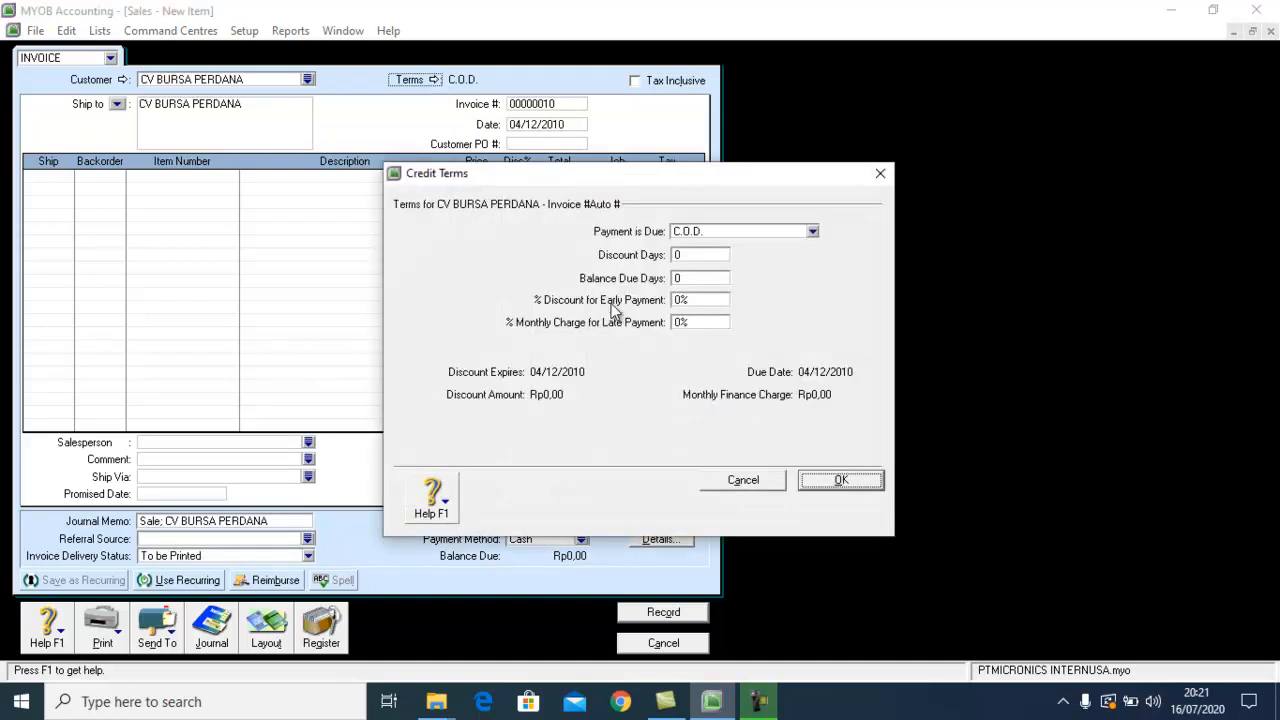
{"action": "left_click", "coordinate": [700, 236]}
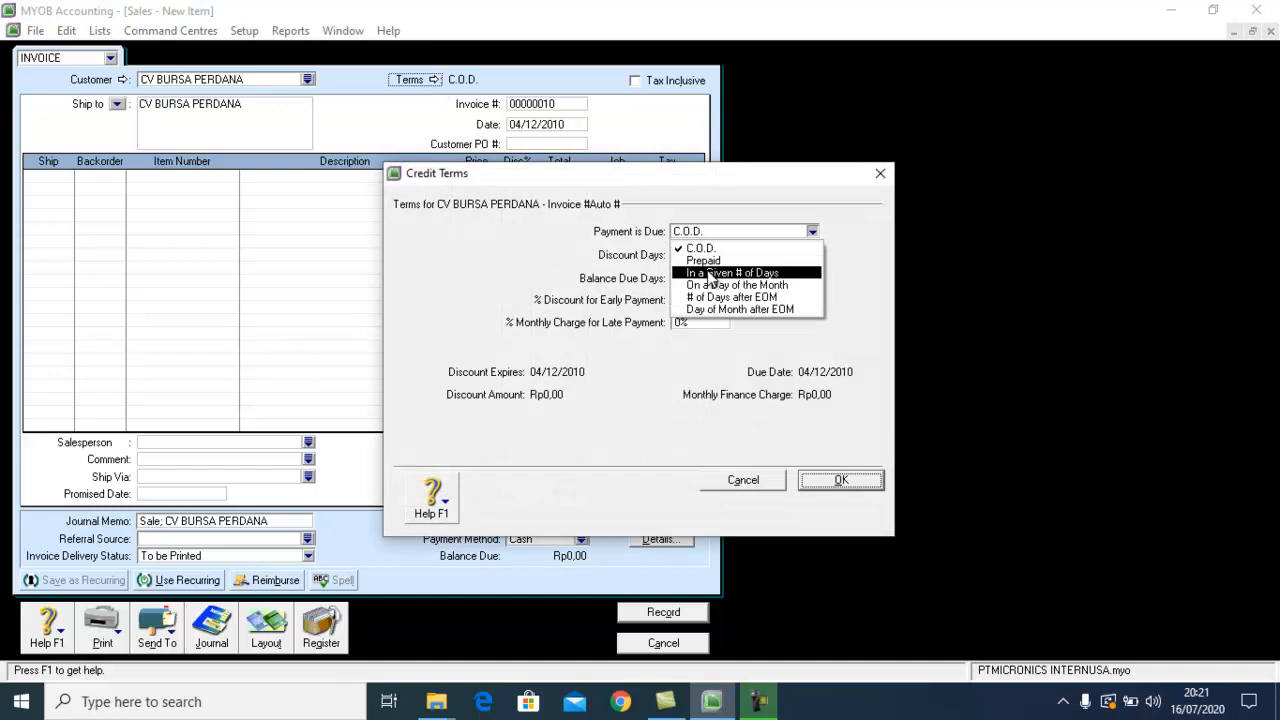
{"action": "left_click", "coordinate": [712, 274]}
{"action": "type", "text": "10"}
{"action": "key", "text": "Tab"}
{"action": "type", "text": "30"}
{"action": "key", "text": "Tab"}
{"action": "type", "text": "2"}
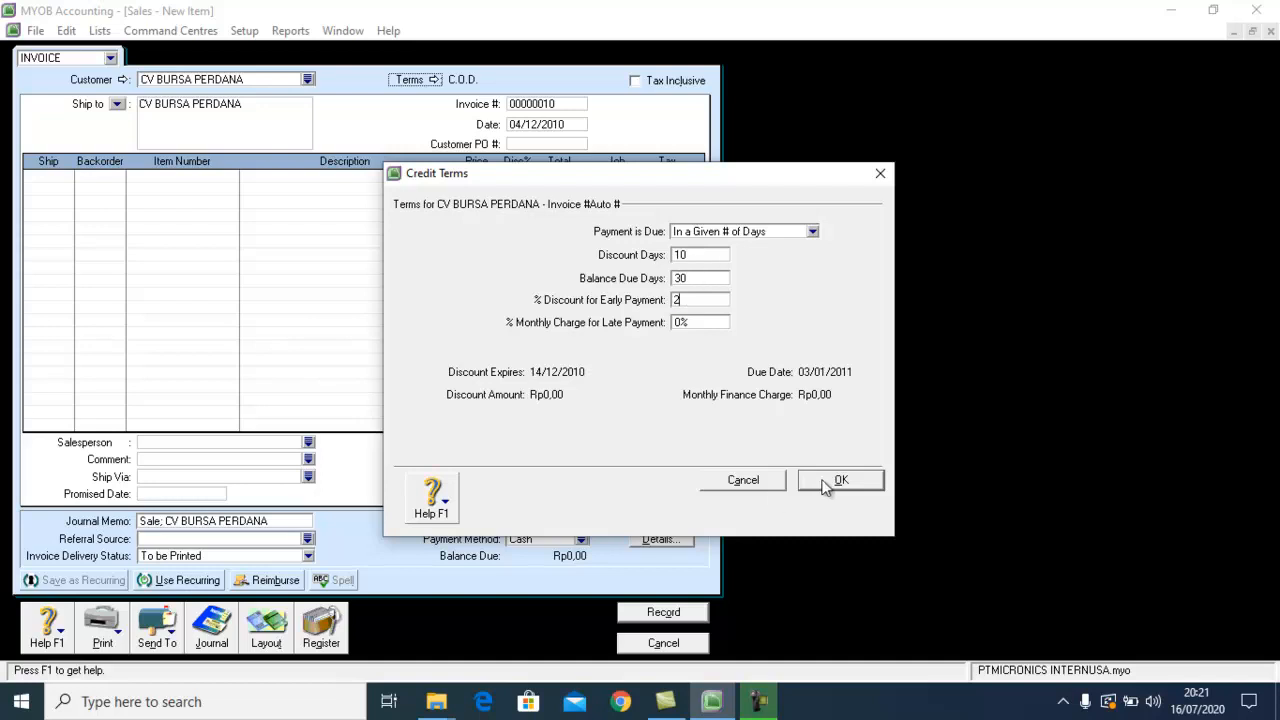
{"action": "left_click", "coordinate": [826, 479]}
Set the invoice number to 058/FPJ.
{"action": "left_click", "coordinate": [545, 126]}
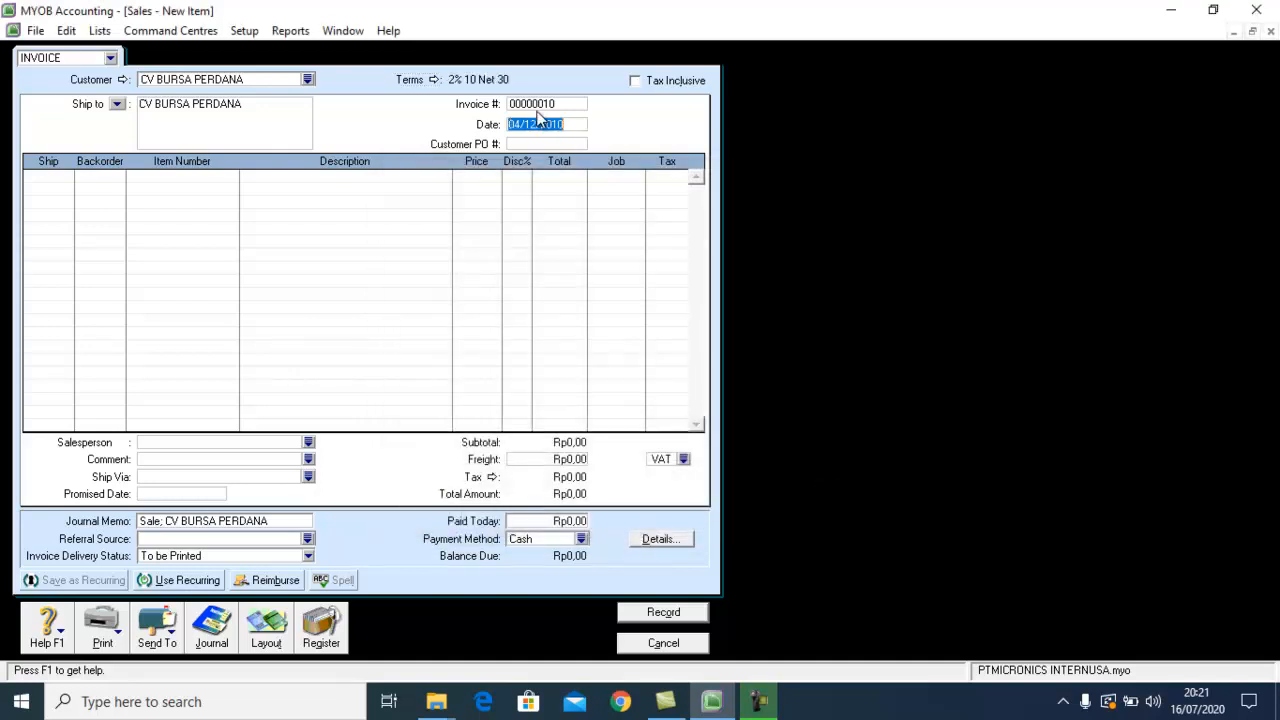
{"action": "left_click", "coordinate": [535, 104]}
{"action": "type", "text": "058/FPJ"}
{"action": "key", "text": "Tab"}
Add item V01 VISION A-T100 to the first invoice line with a ship quantity of 12.
{"action": "left_click", "coordinate": [54, 179]}
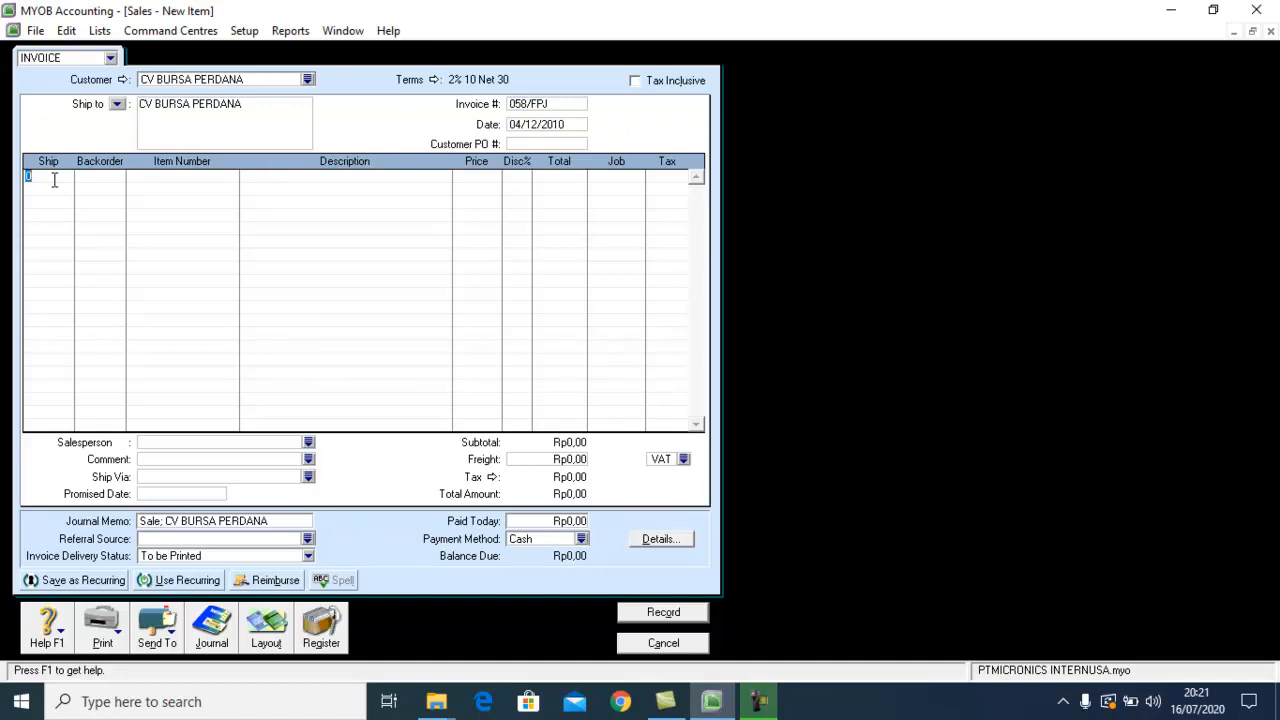
{"action": "type", "text": "12"}
{"action": "key", "text": "Tab"}
{"action": "key", "text": "Tab"}
{"action": "key", "text": "Tab"}
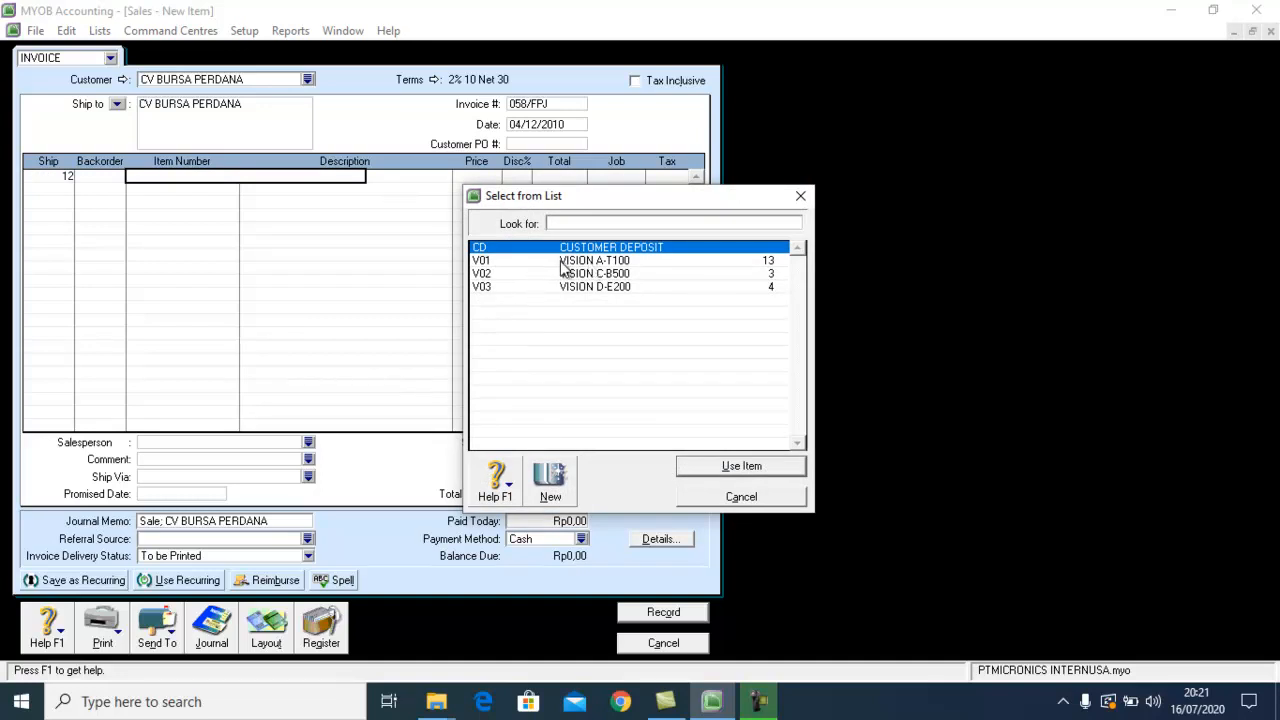
{"action": "type", "text": "V01"}
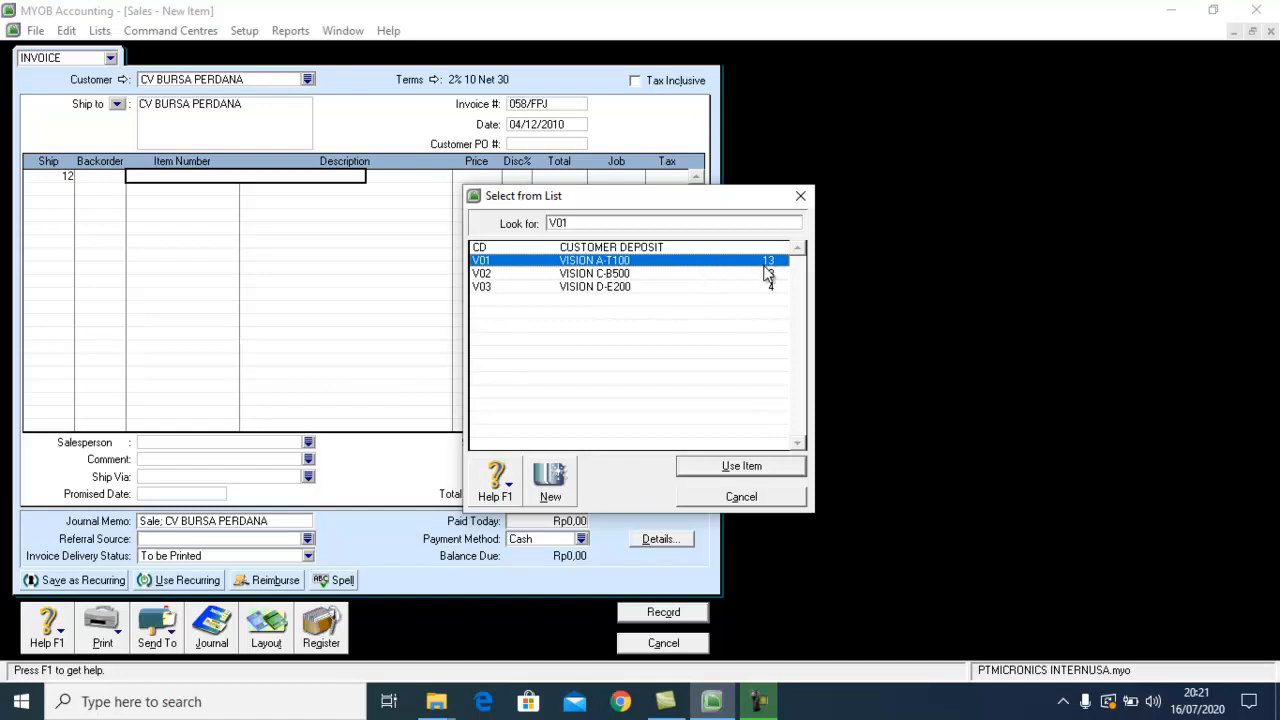
{"action": "double_click", "coordinate": [701, 260]}
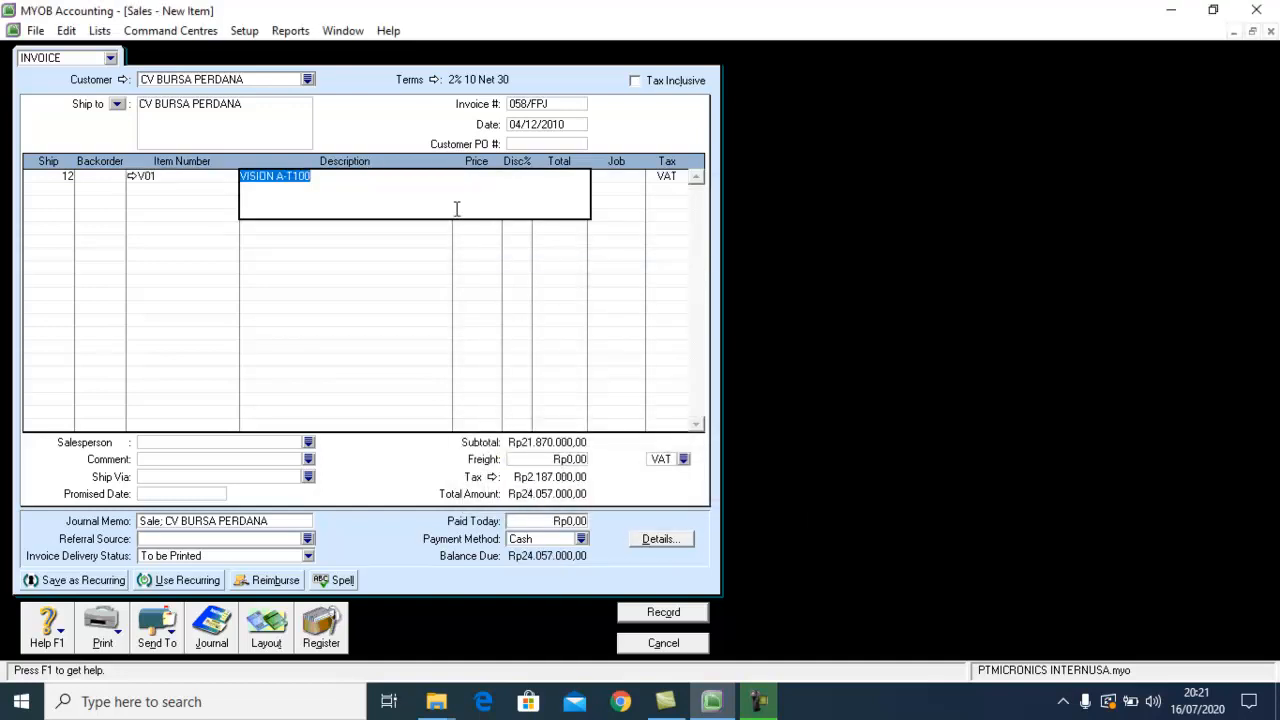
Enter Rp1.822.500 as the unit price of item V01.
{"action": "key", "text": "Tab"}
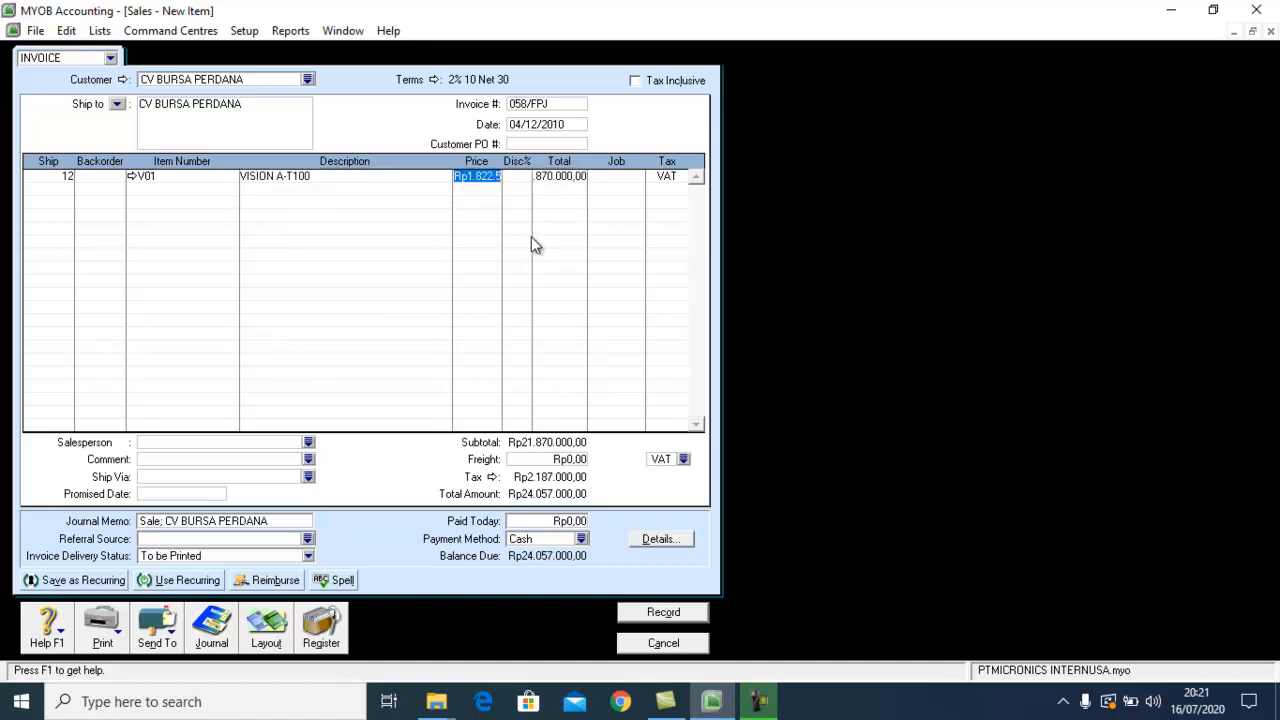
{"action": "type", "text": "18"}
{"action": "type", "text": "225"}
{"action": "type", "text": "00"}
{"action": "key", "text": "Tab"}
{"action": "key", "text": "Tab"}
{"action": "key", "text": "Tab"}
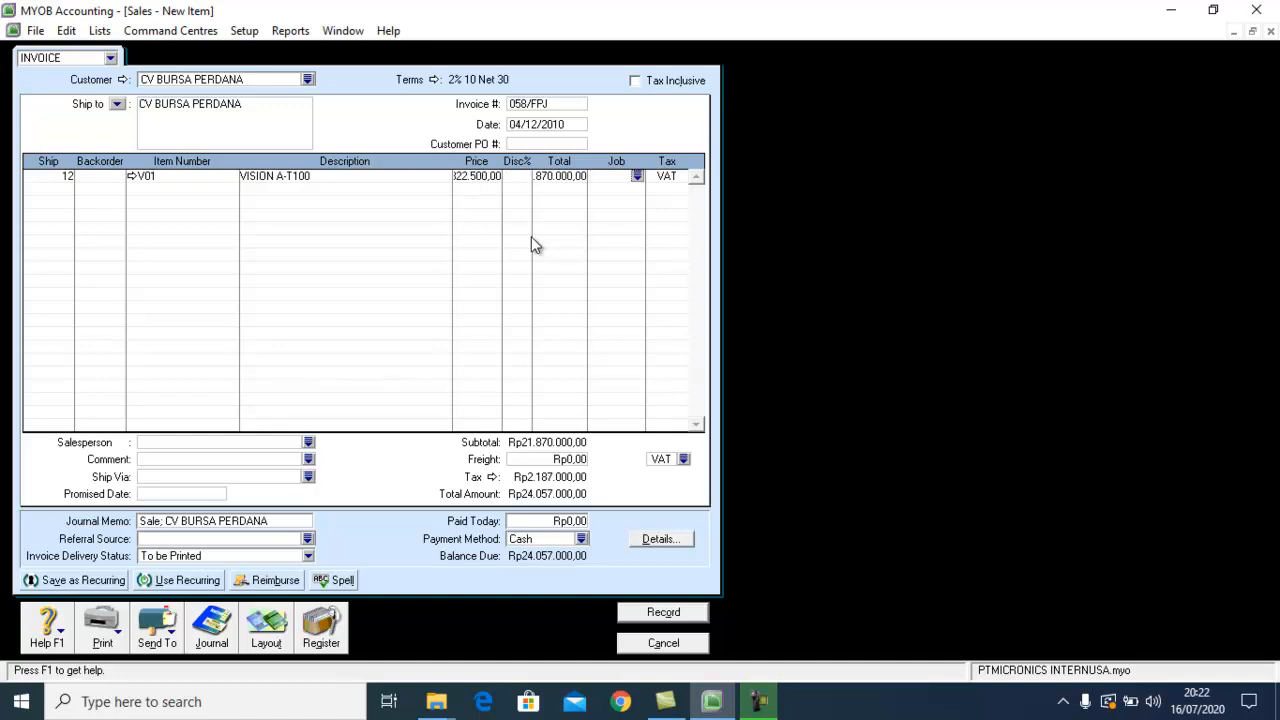
Add item V02 VISION C-B500 to the second invoice line with a ship quantity of 1.
{"action": "left_click", "coordinate": [62, 189]}
{"action": "key", "text": "Tab"}
{"action": "left_click", "coordinate": [157, 197]}
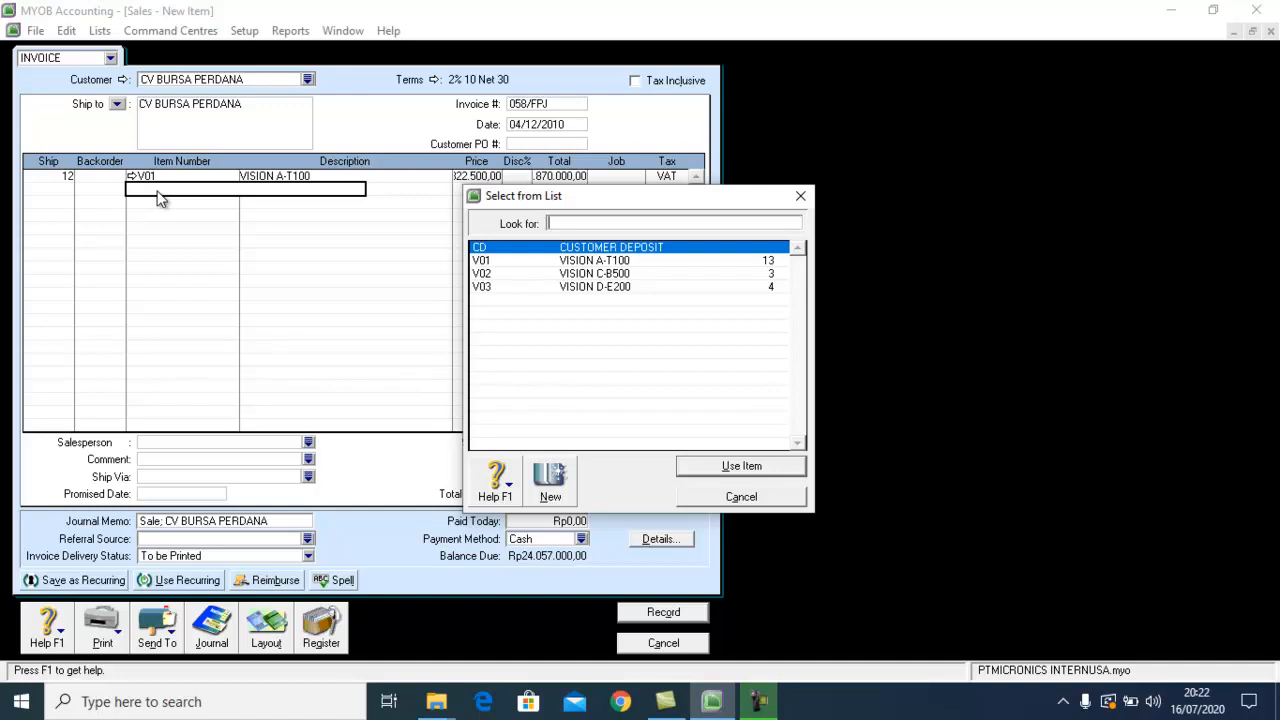
{"action": "double_click", "coordinate": [540, 273]}
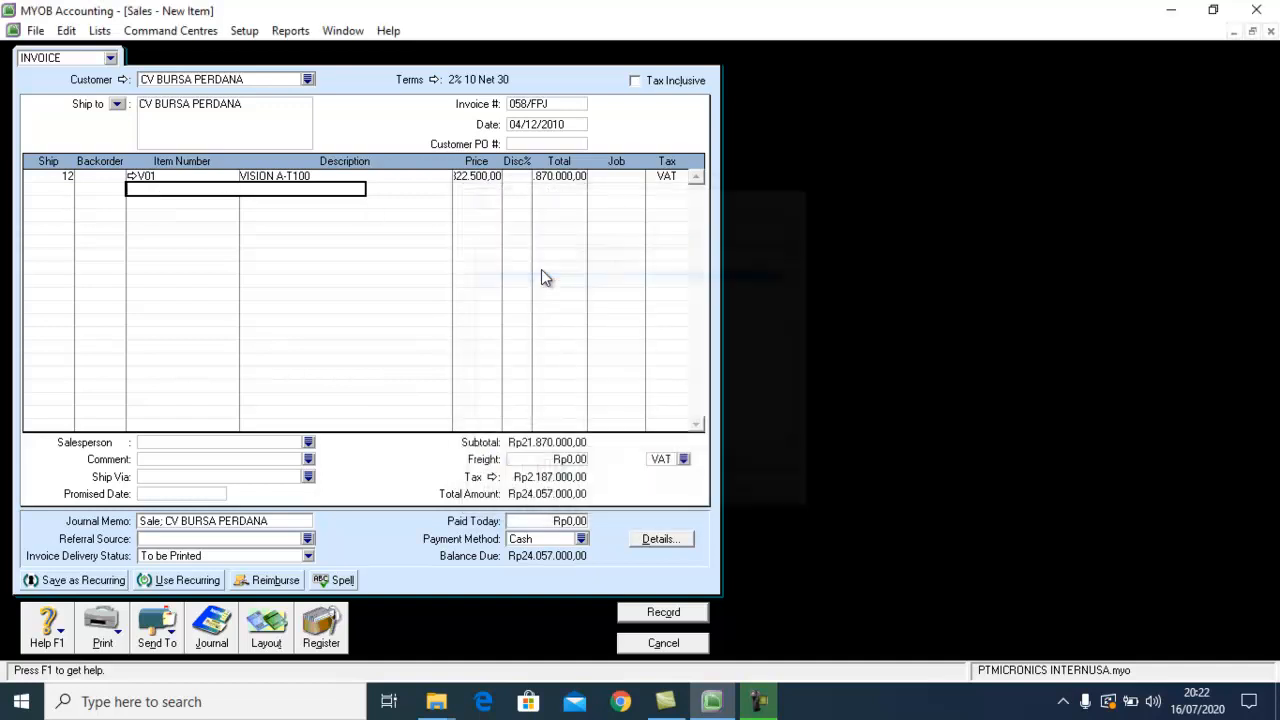
{"action": "left_click", "coordinate": [48, 186]}
{"action": "type", "text": "1"}
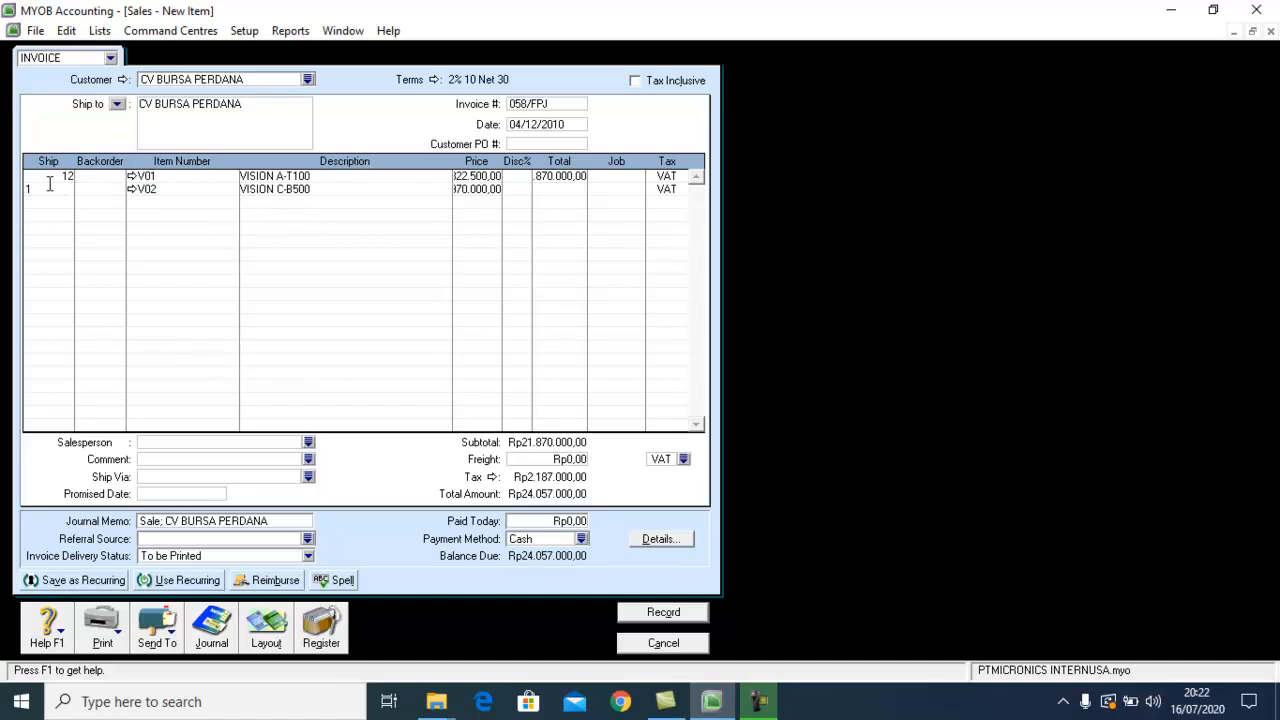
{"action": "key", "text": "Tab"}
{"action": "key", "text": "Tab"}
{"action": "key", "text": "Tab"}
{"action": "key", "text": "Tab"}
{"action": "key", "text": "Tab"}
{"action": "key", "text": "Tab"}
{"action": "key", "text": "Tab"}
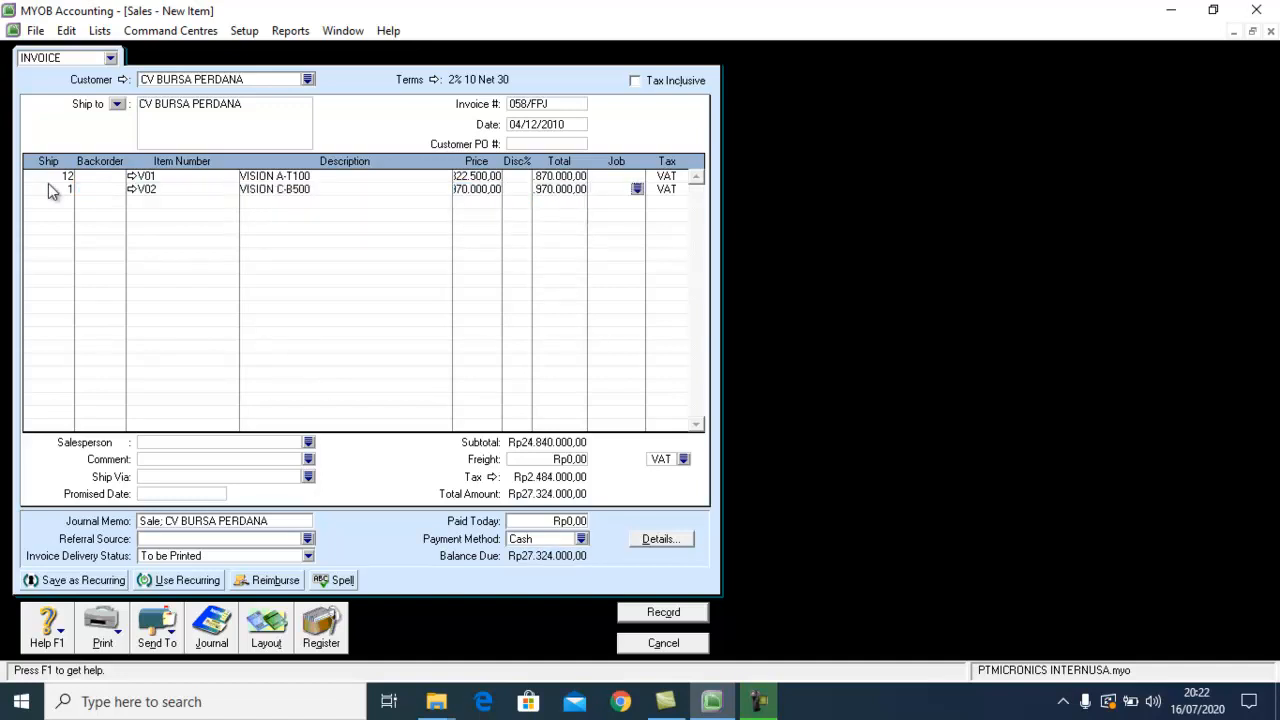
Add item V03 VISION D-E200 to the third invoice line with a ship quantity of 2.
{"action": "left_click", "coordinate": [60, 200]}
{"action": "type", "text": "2"}
{"action": "key", "text": "Tab"}
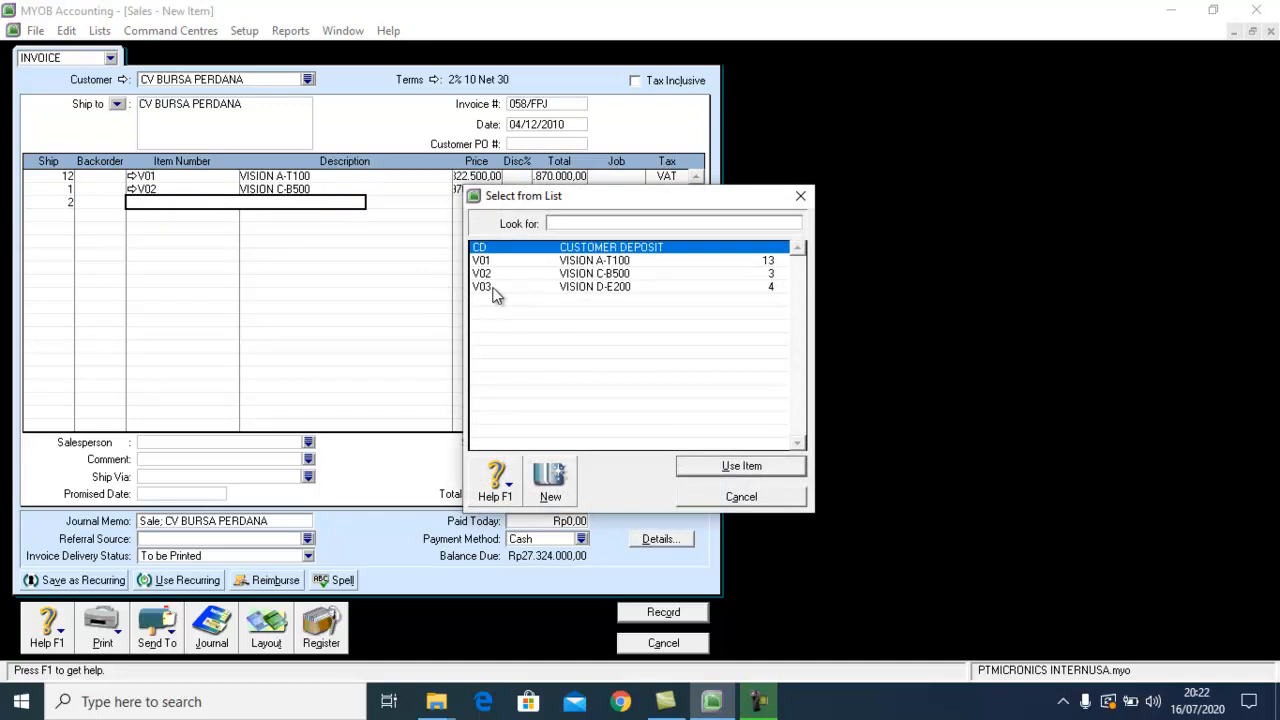
{"action": "left_click", "coordinate": [494, 288]}
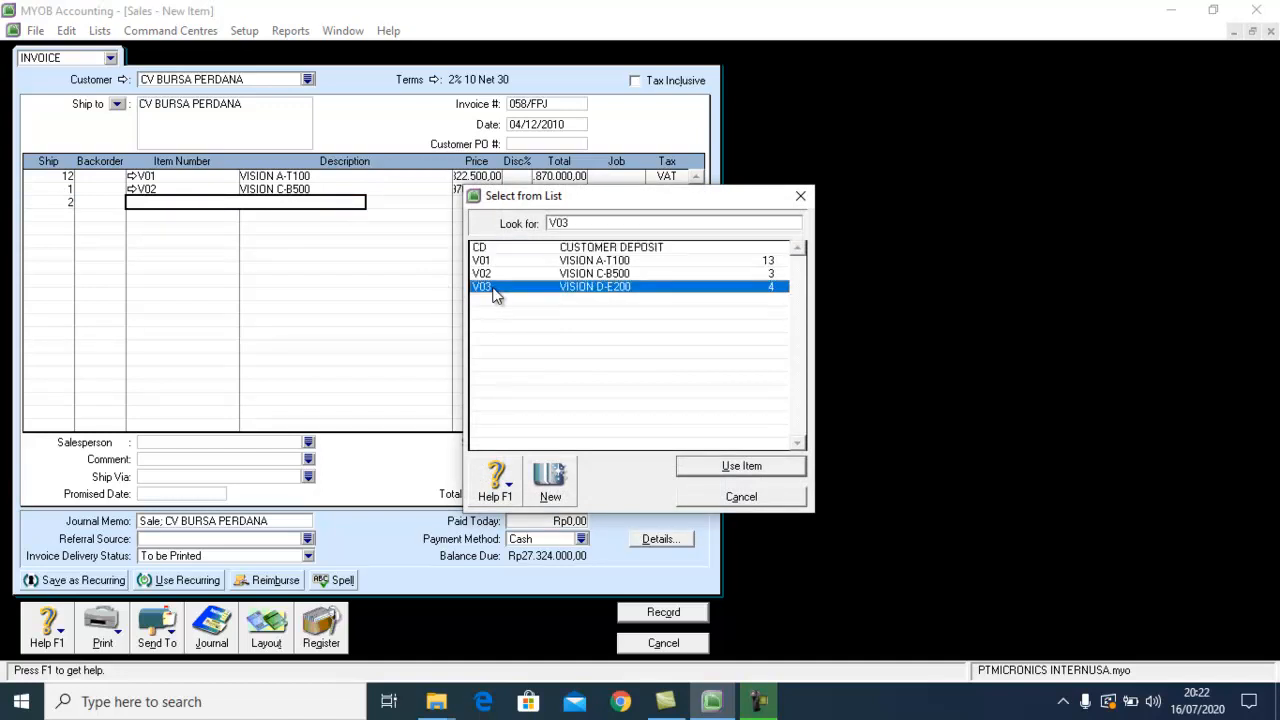
{"action": "double_click", "coordinate": [494, 290]}
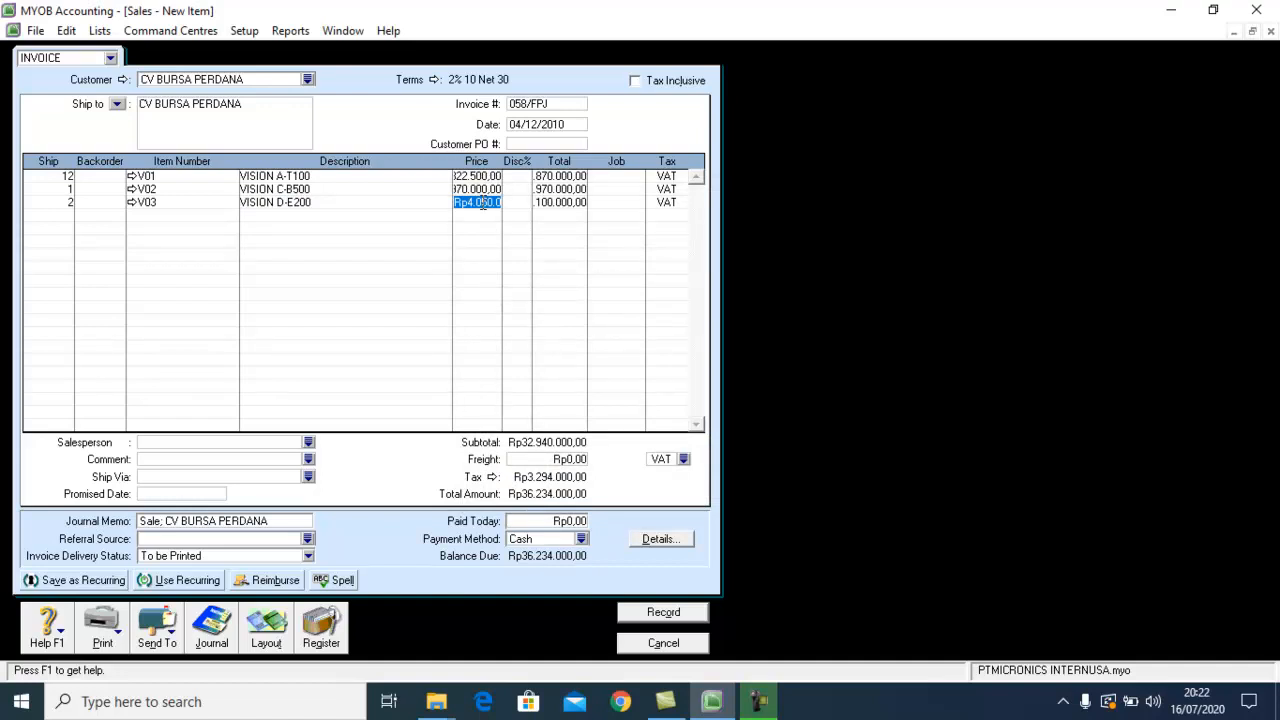
Enter Rp4.050.000 as the unit price of item V03 and check the V02 price.
{"action": "type", "text": "4050000"}
{"action": "key", "text": "Tab"}
{"action": "key", "text": "Tab"}
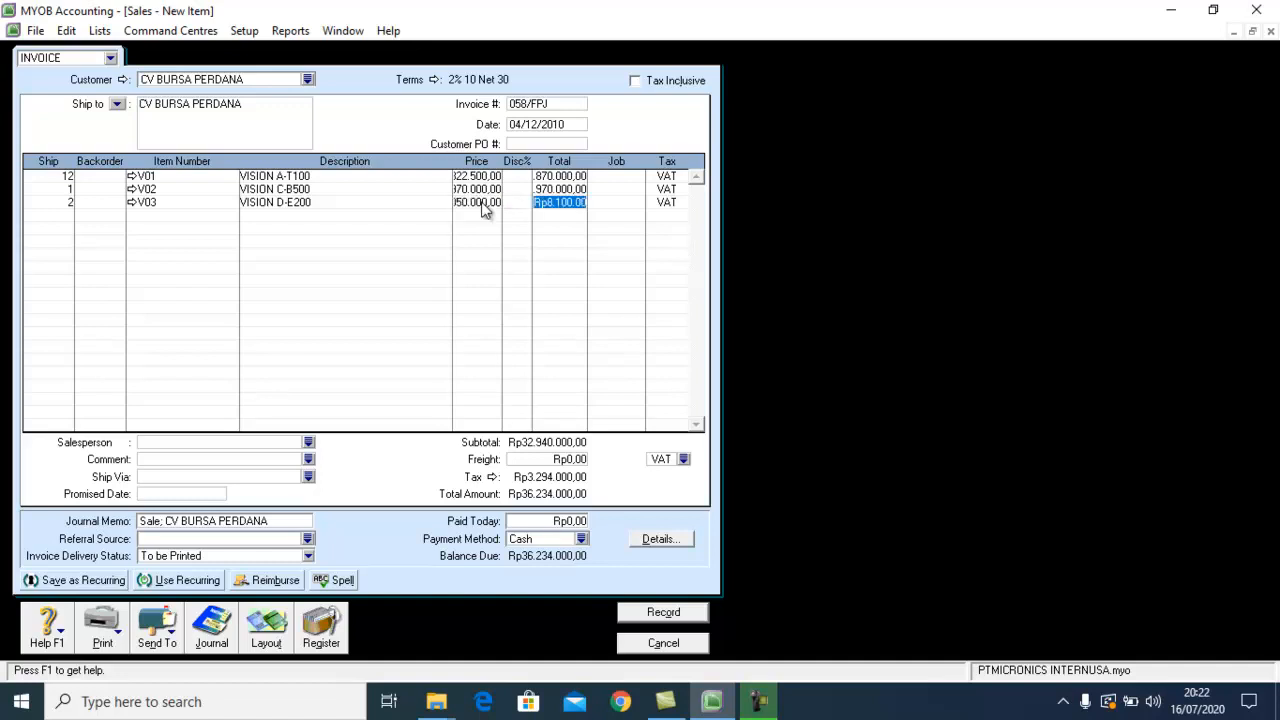
{"action": "left_click", "coordinate": [484, 203]}
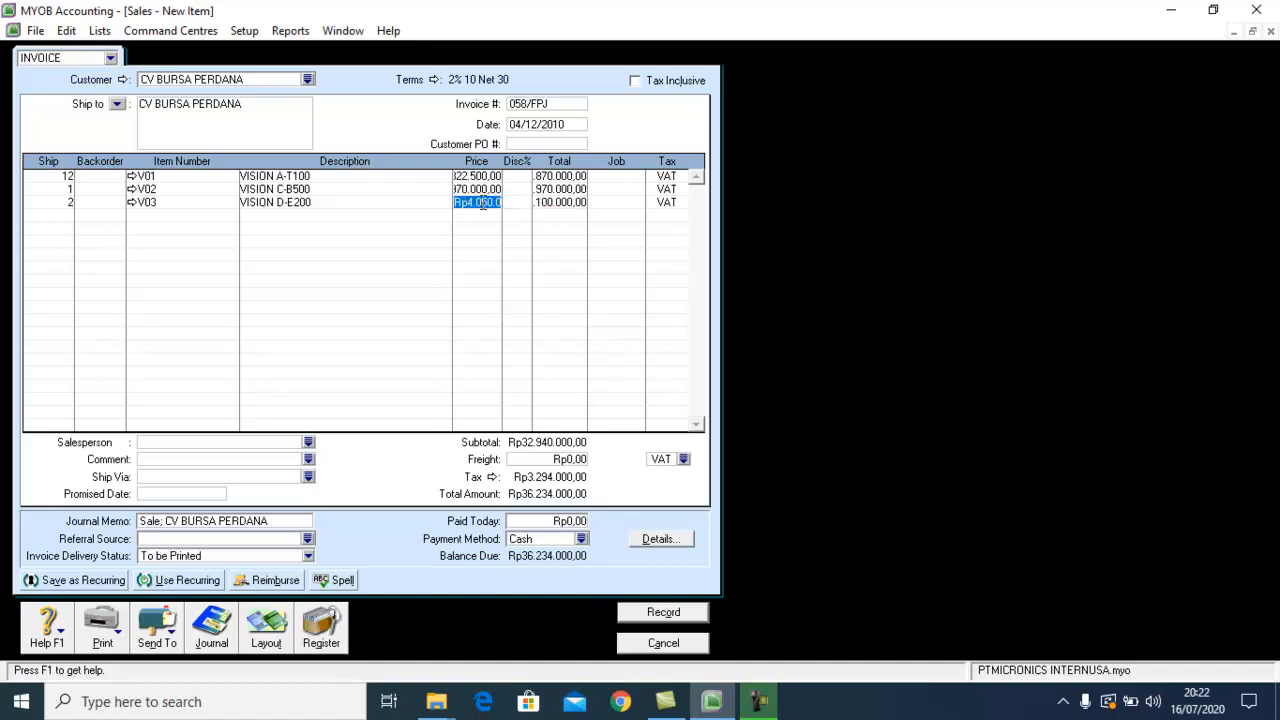
{"action": "left_click", "coordinate": [486, 189]}
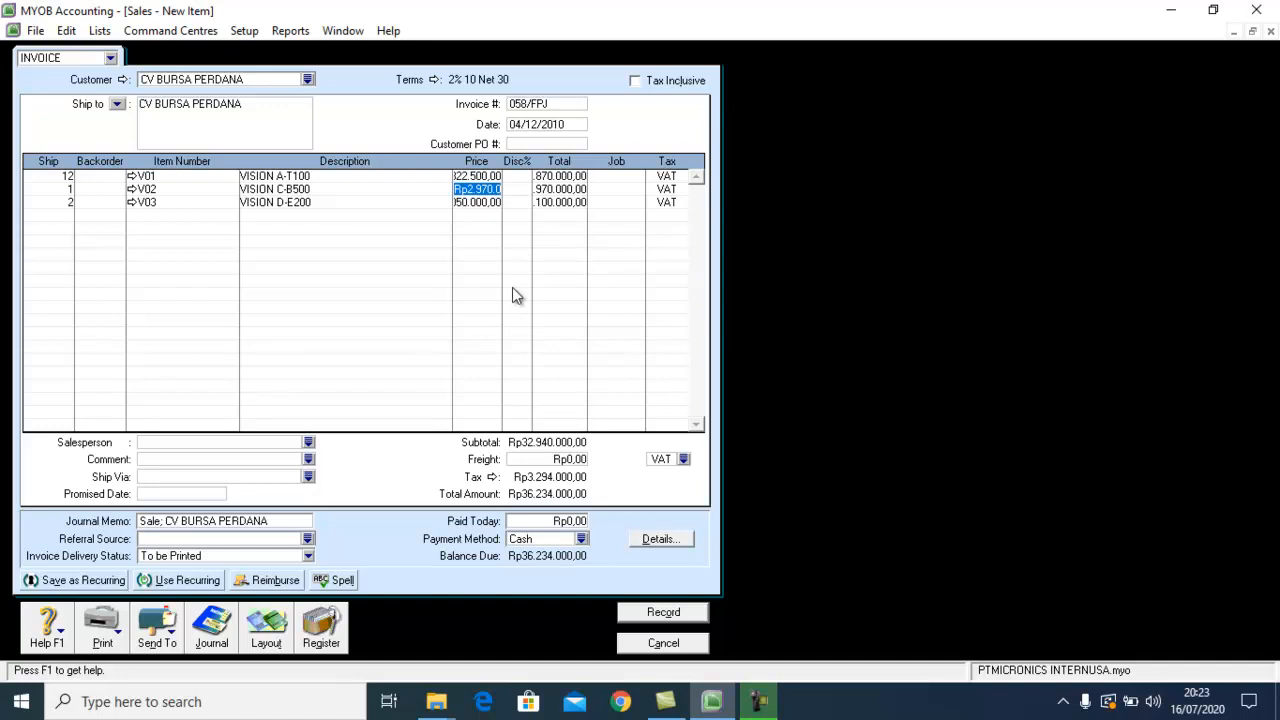
Add item CD CUSTOMER DEPOSIT to the fourth invoice line with a ship quantity of -1.
{"action": "left_click", "coordinate": [61, 215]}
{"action": "type", "text": "1"}
{"action": "key", "text": "Tab"}
{"action": "key", "text": "Tab"}
{"action": "key", "text": "Tab"}
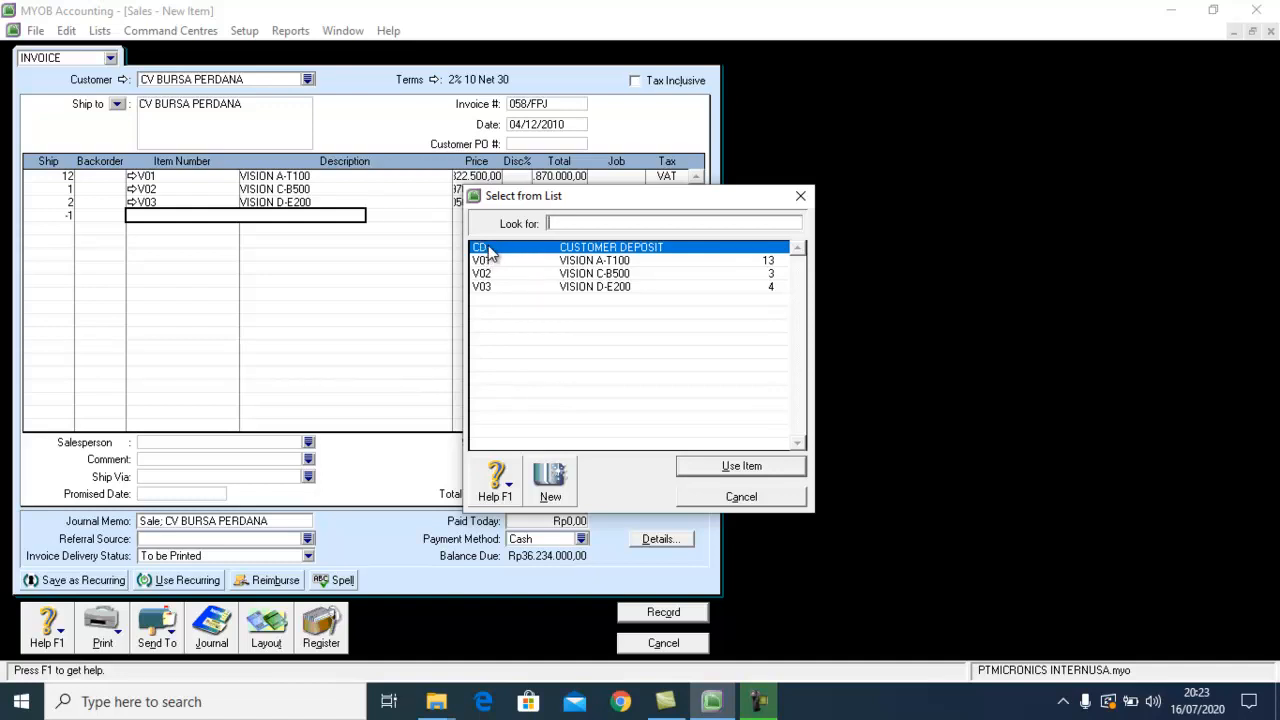
{"action": "double_click", "coordinate": [489, 246]}
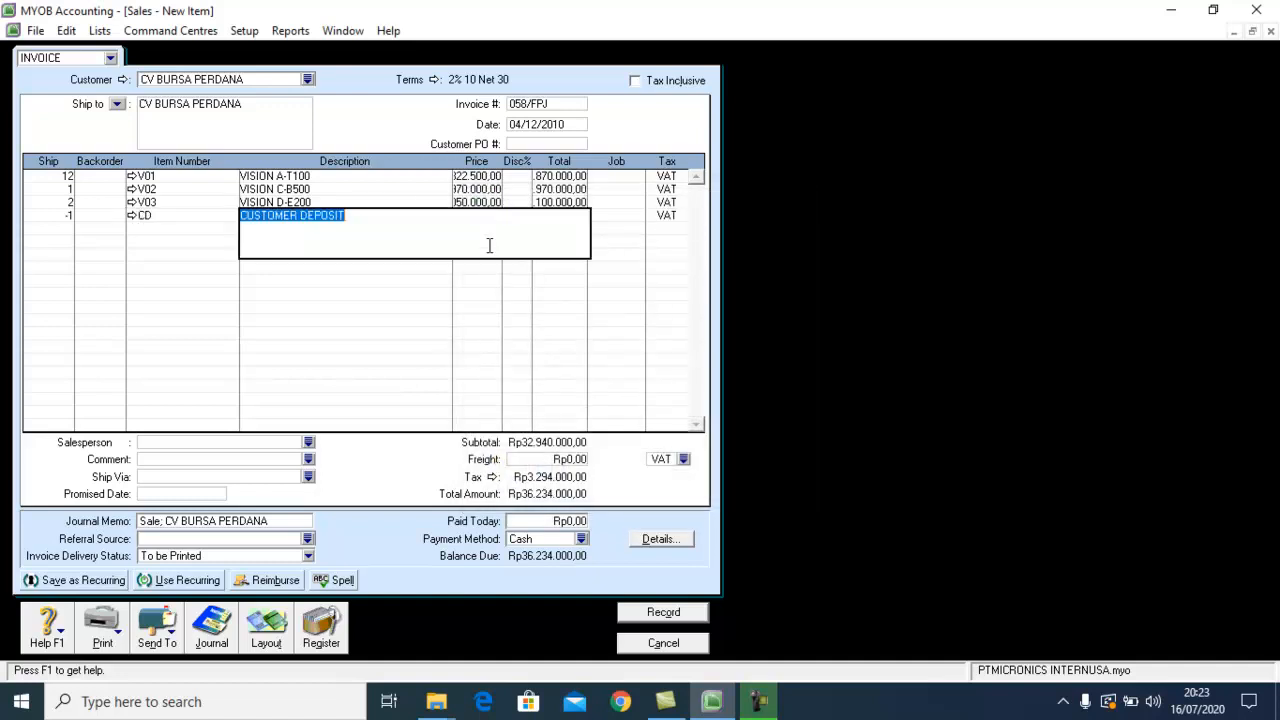
{"action": "key", "text": "Tab"}
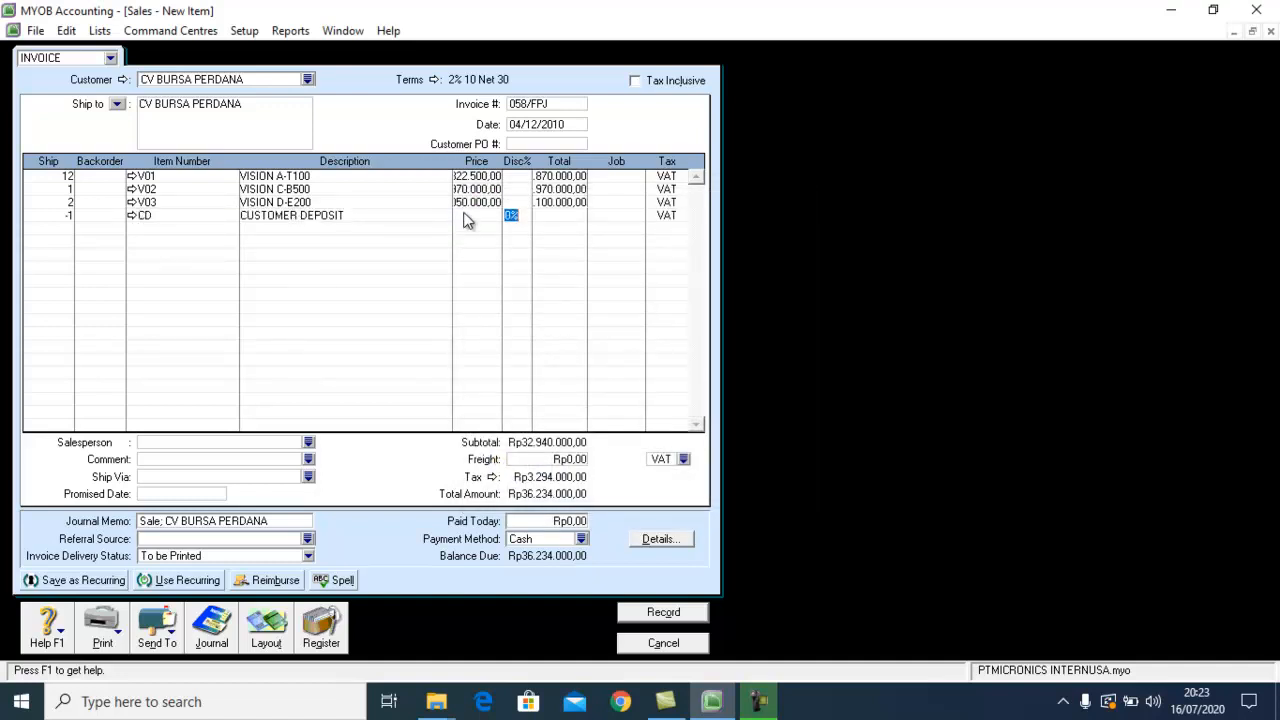
Enter Rp12.250.000 as the price of the CUSTOMER DEPOSIT line and check its tax code and total.
{"action": "left_click", "coordinate": [467, 218]}
{"action": "type", "text": "122"}
{"action": "type", "text": "50000"}
{"action": "key", "text": "Tab"}
{"action": "key", "text": "Tab"}
{"action": "key", "text": "Tab"}
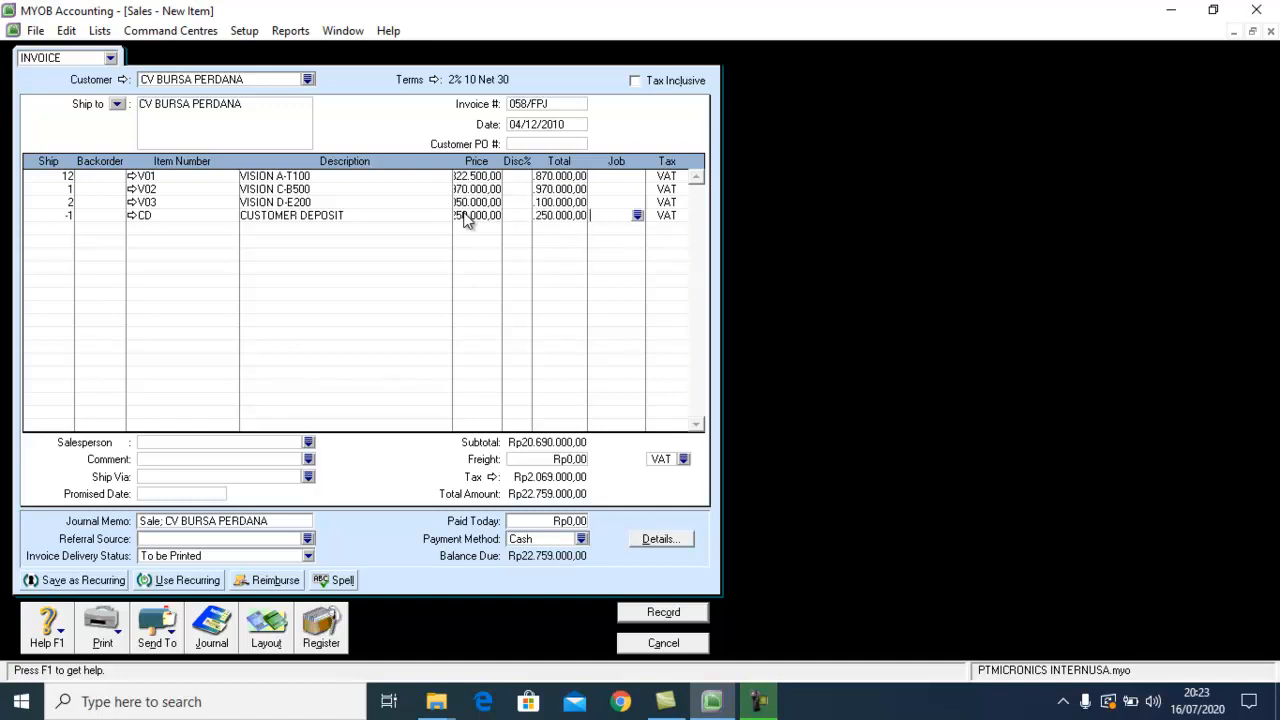
{"action": "left_click", "coordinate": [660, 215]}
{"action": "left_click", "coordinate": [472, 216]}
{"action": "left_click", "coordinate": [552, 215]}
{"action": "key", "text": "Tab"}
Clear the quantity and price from the CUSTOMER DEPOSIT line, and try to remove its item number.
{"action": "left_click", "coordinate": [66, 215]}
{"action": "key", "text": "BackSpace"}
{"action": "left_click", "coordinate": [160, 215]}
{"action": "key", "text": "BackSpace"}
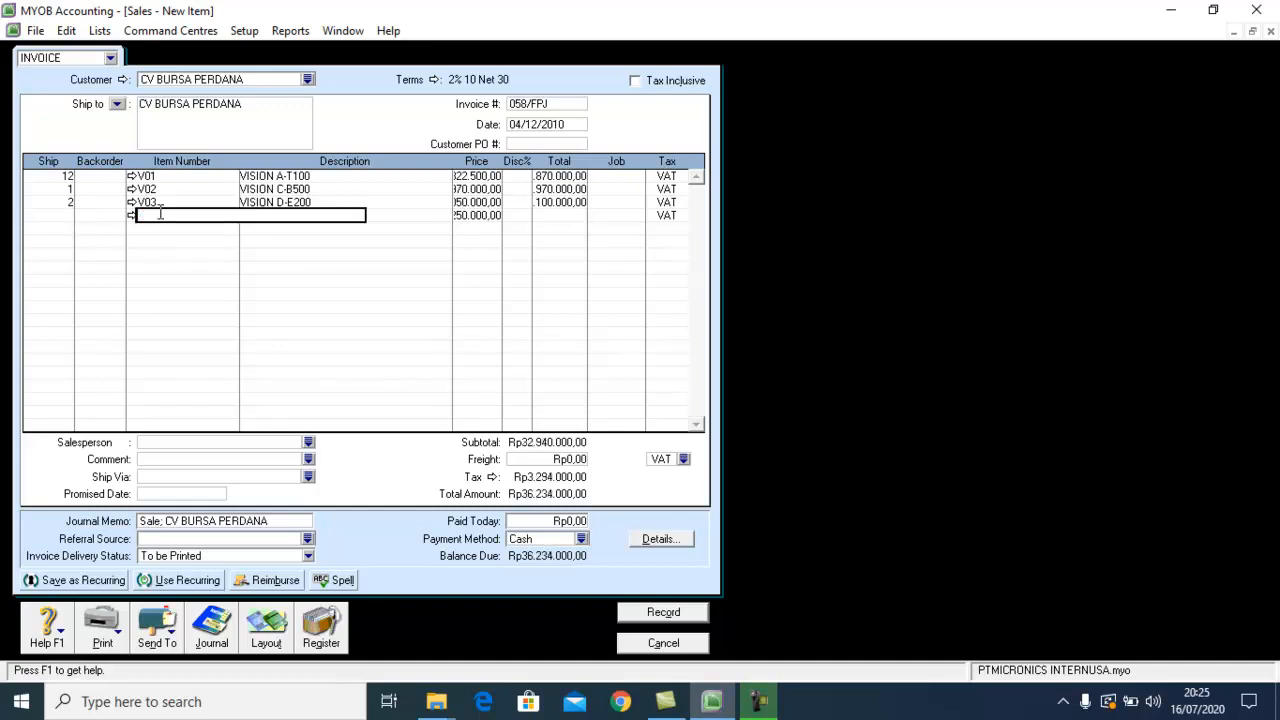
{"action": "key", "text": "Tab"}
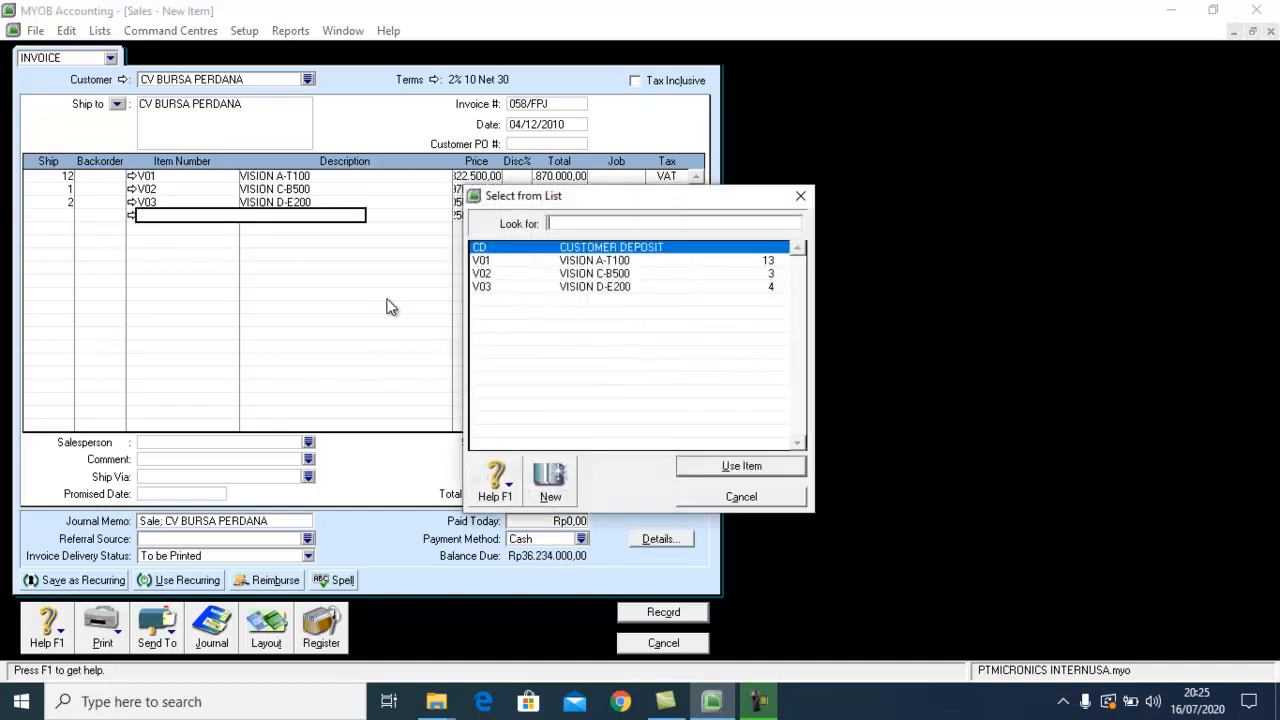
{"action": "left_click", "coordinate": [799, 196]}
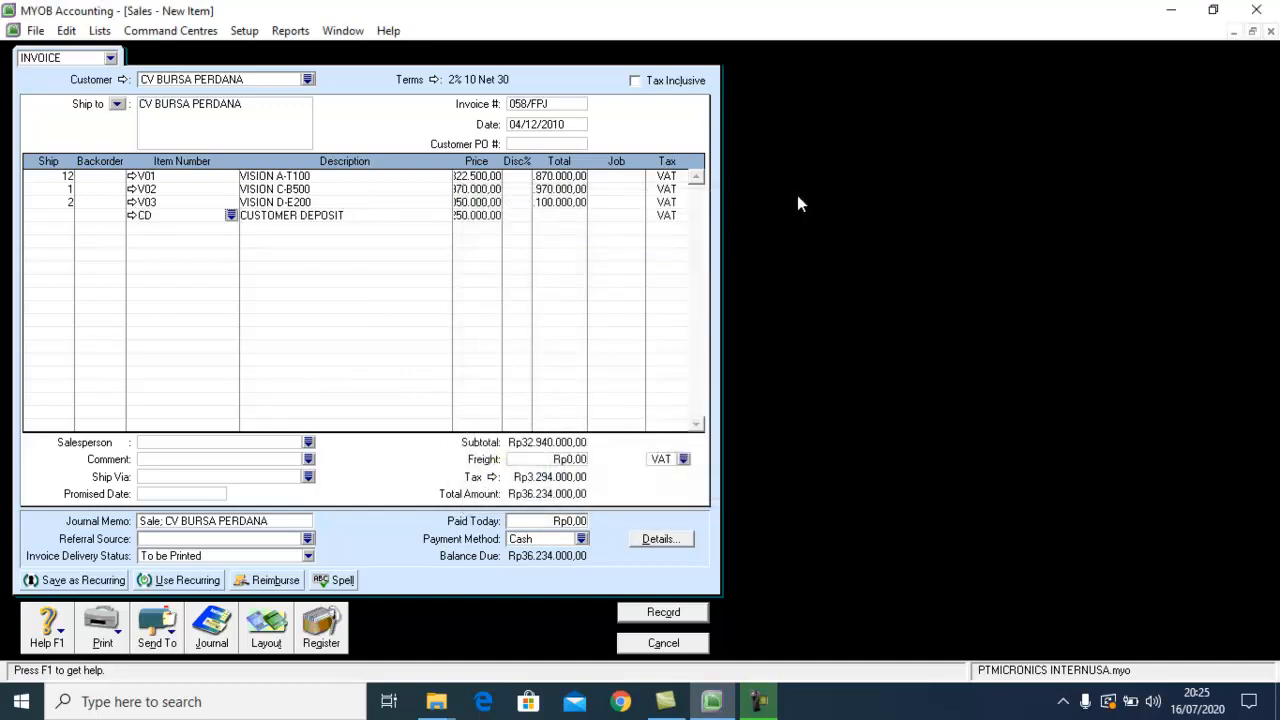
{"action": "left_click", "coordinate": [466, 213]}
{"action": "key", "text": "BackSpace"}
Enter the Rp12.250.000 customer deposit as a negative freight amount on the invoice.
{"action": "left_click", "coordinate": [529, 459]}
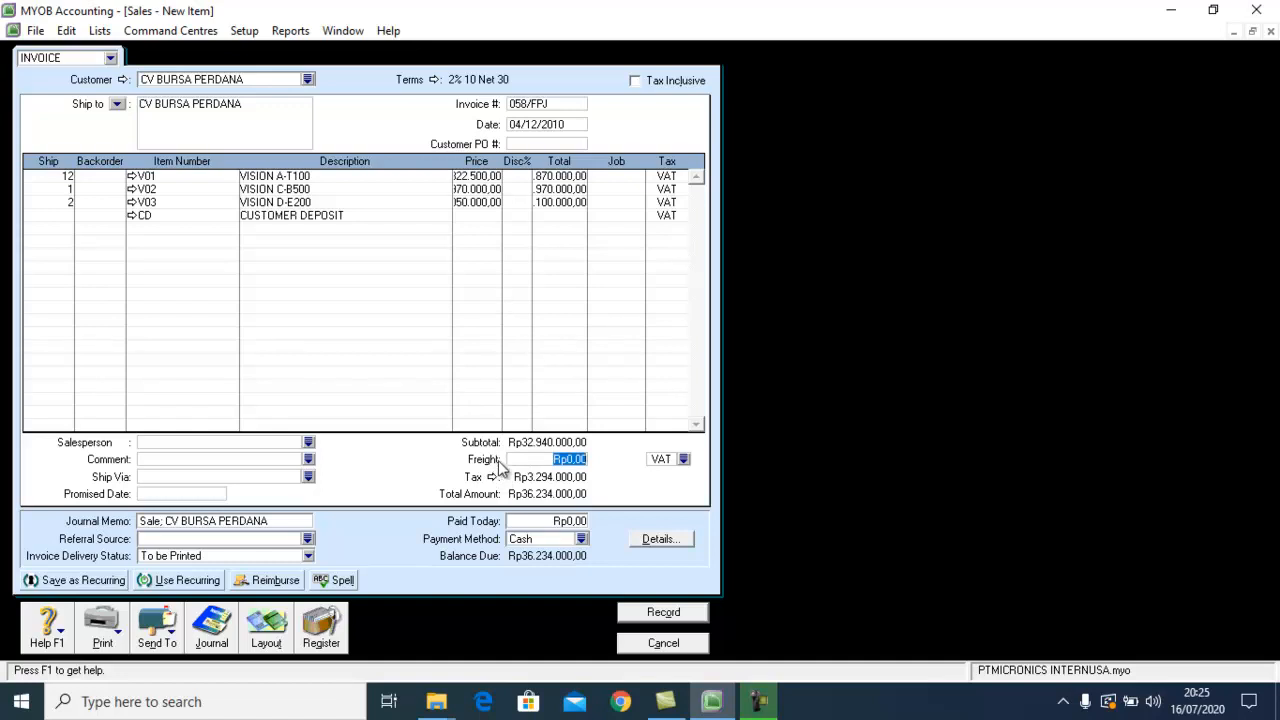
{"action": "key", "text": "BackSpace"}
{"action": "type", "text": "12250000"}
{"action": "key", "text": "Tab"}
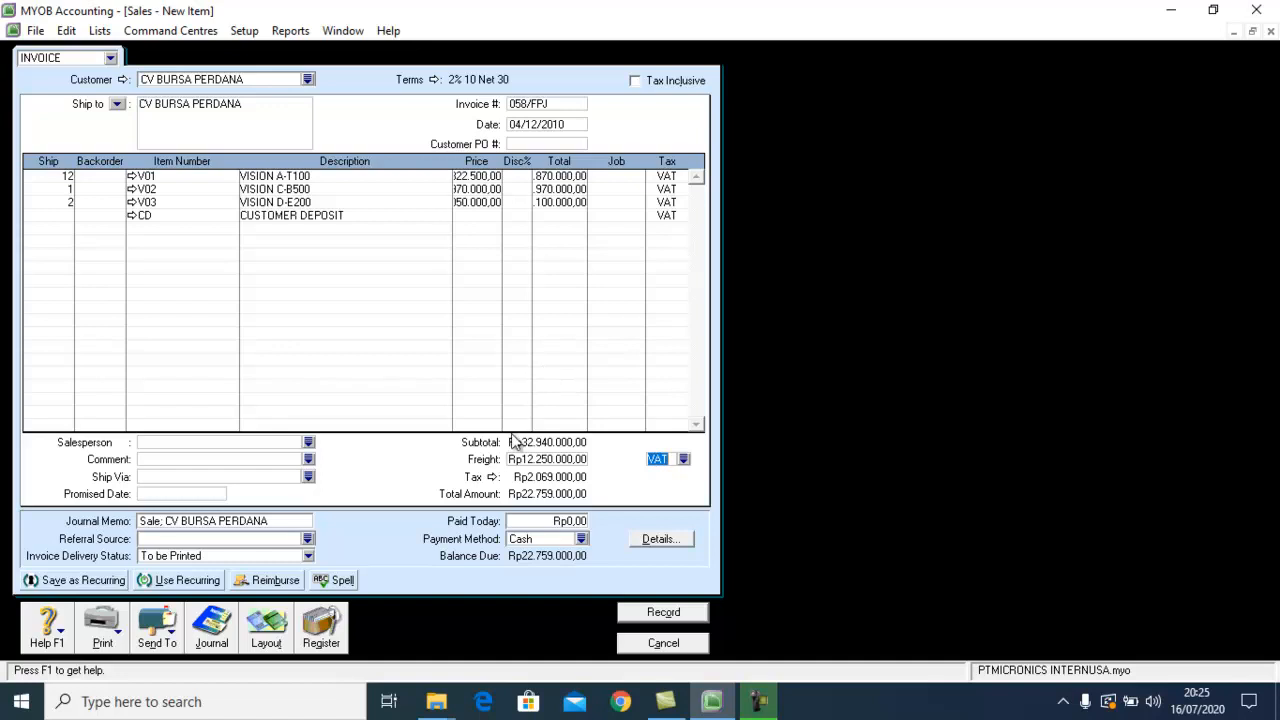
Turn on the "I charge freight on sales" option in the Sales Linked Accounts setup.
{"action": "left_click", "coordinate": [244, 31]}
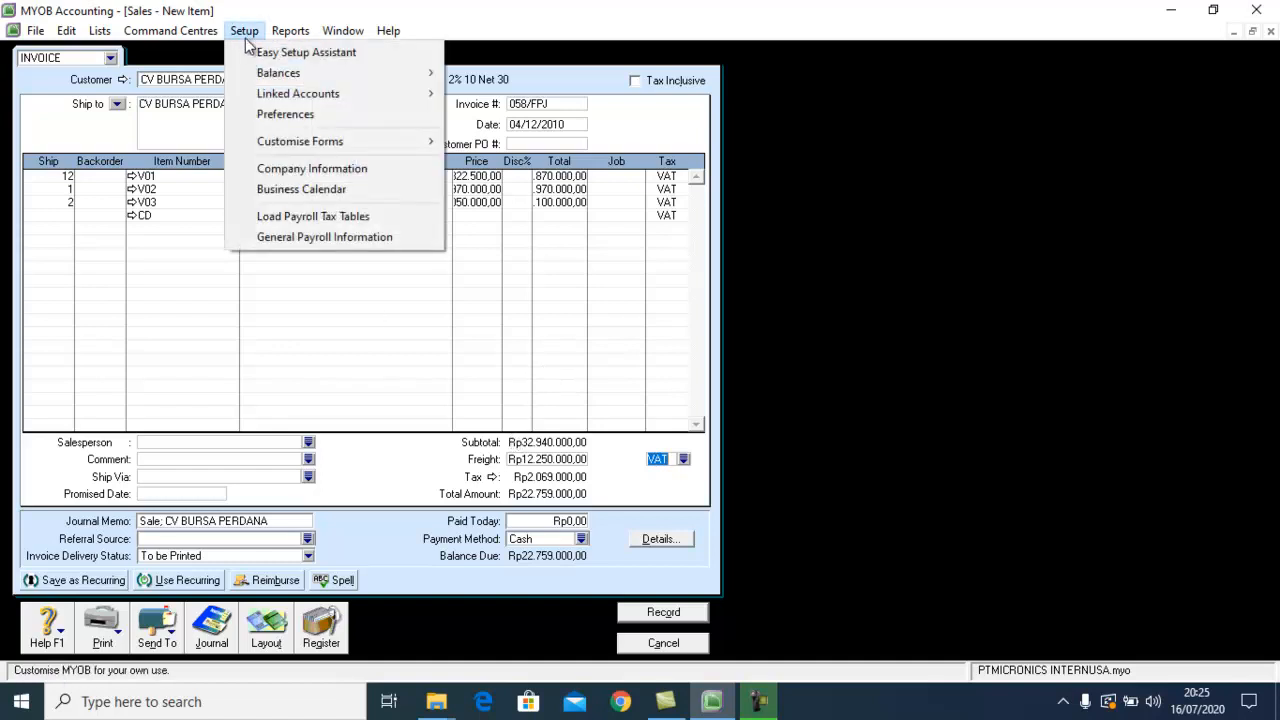
{"action": "mouse_move", "coordinate": [414, 96]}
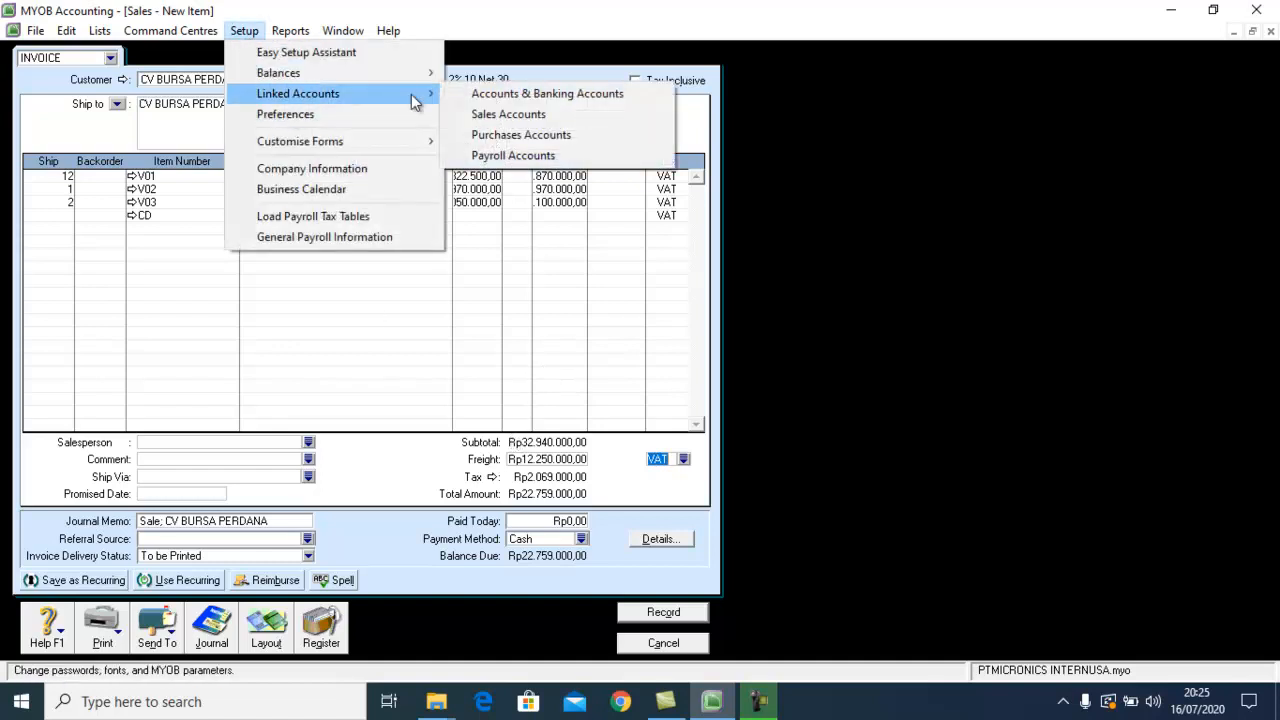
{"action": "left_click", "coordinate": [490, 118]}
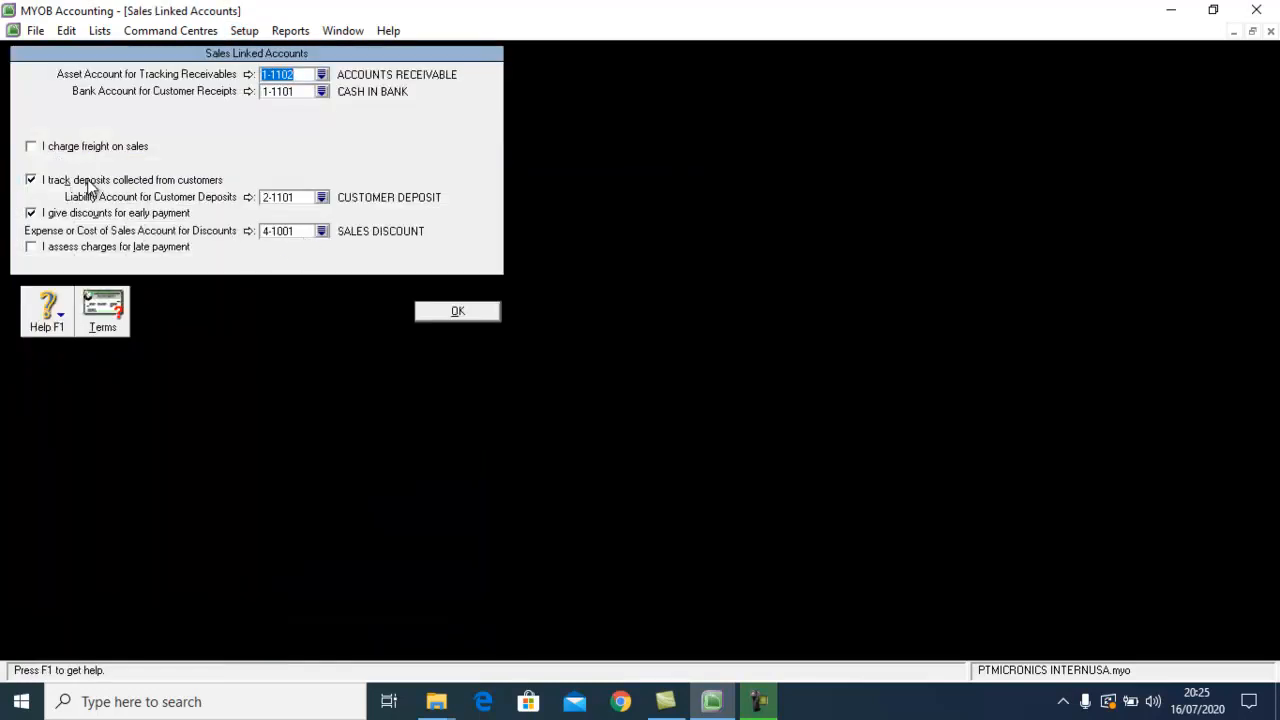
{"action": "left_click", "coordinate": [31, 147]}
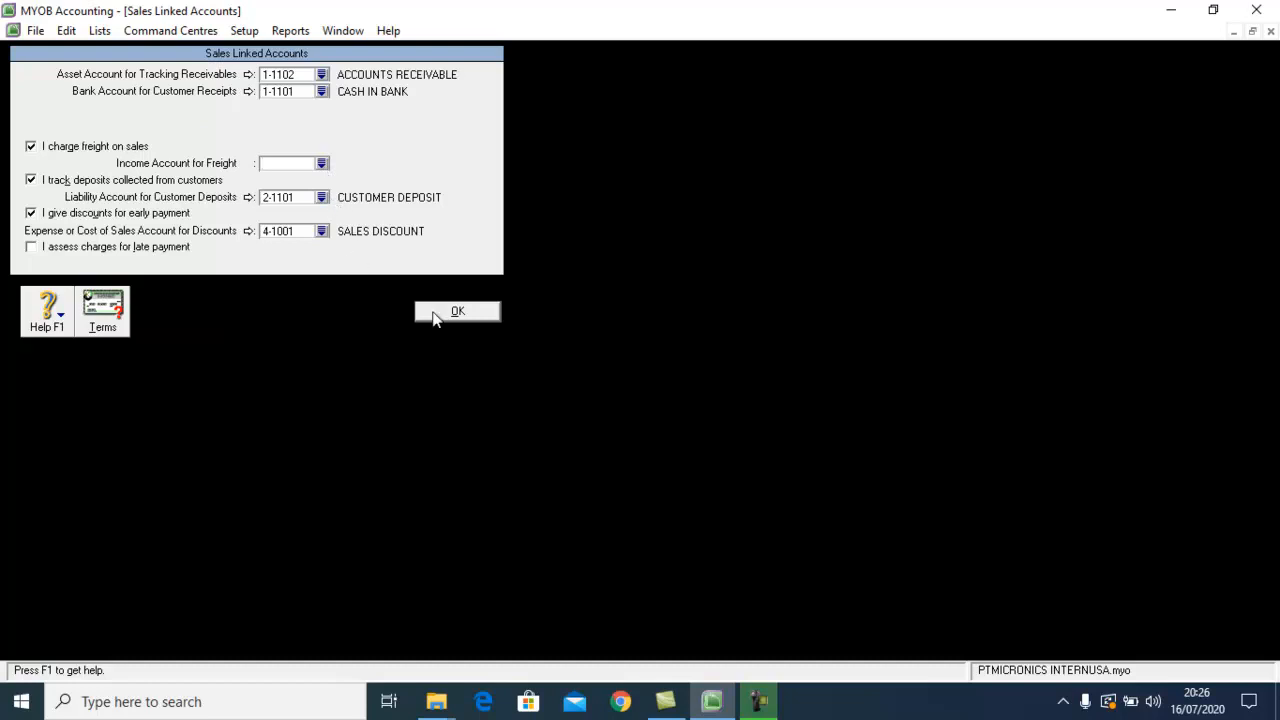
{"action": "left_click", "coordinate": [31, 147]}
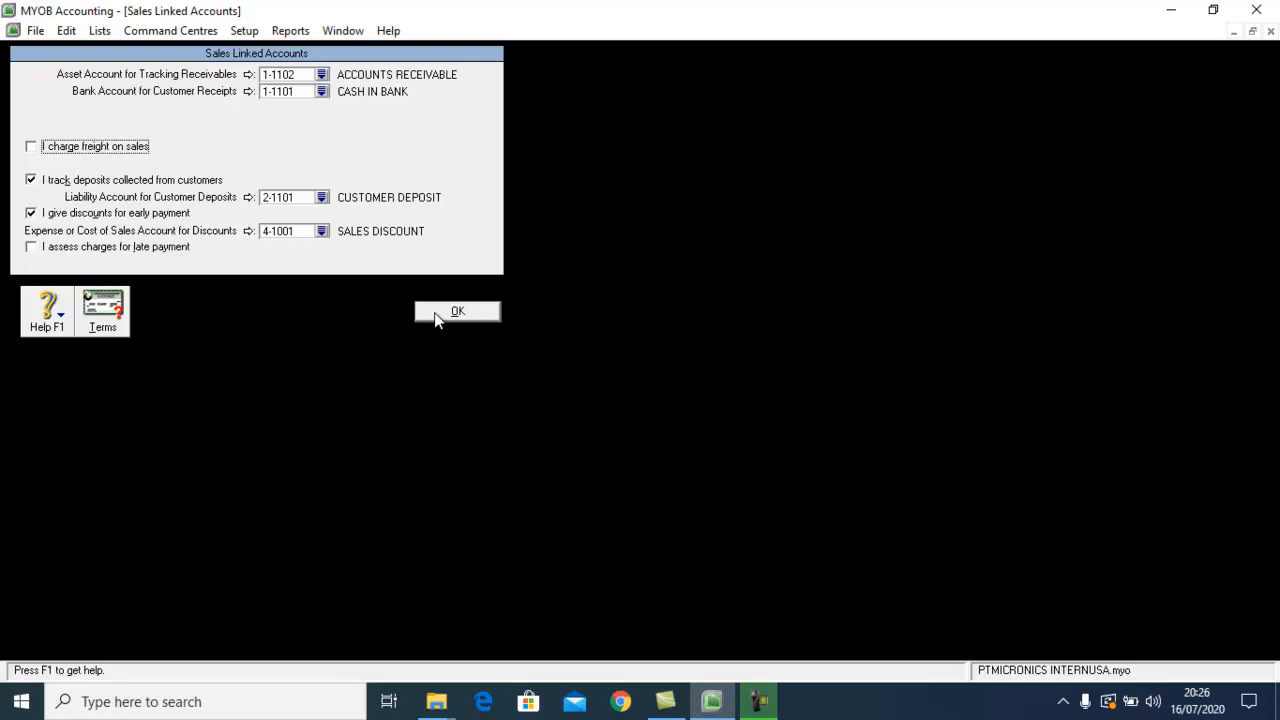
{"action": "left_click", "coordinate": [31, 147]}
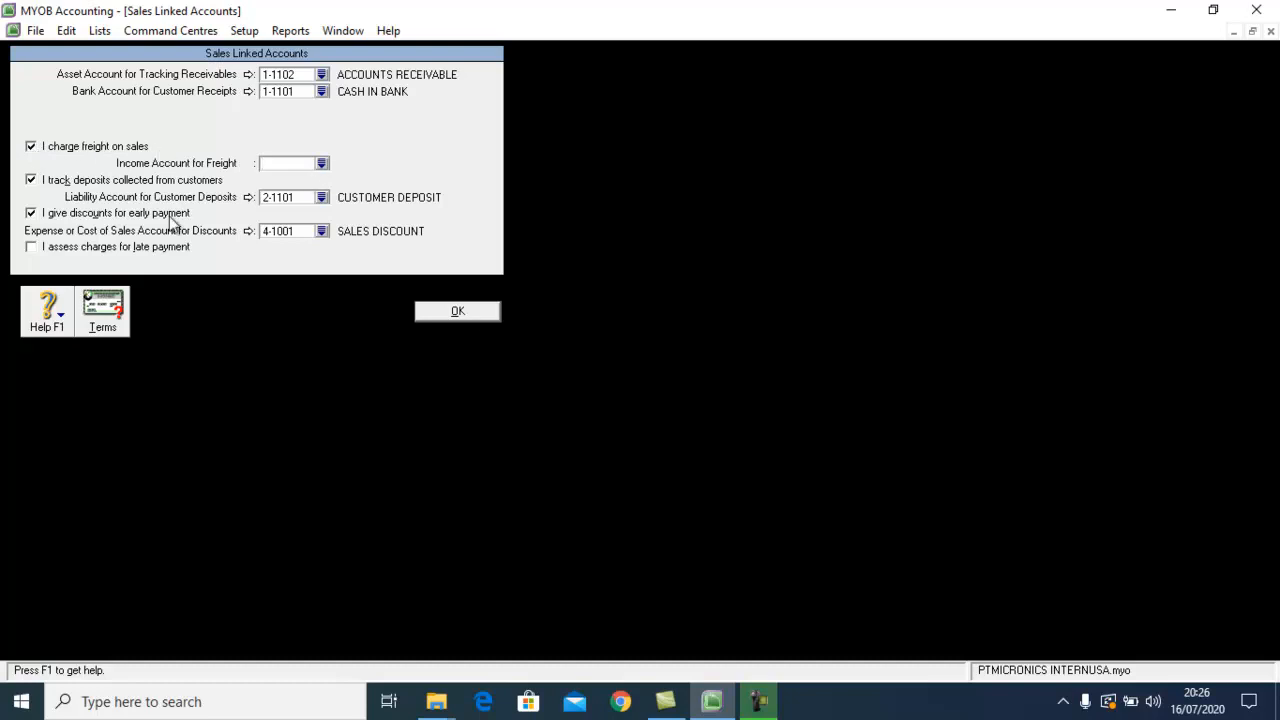
Turn off the "I charge freight on sales" option in the Sales Linked Accounts setup and return to the invoice.
{"action": "left_click", "coordinate": [31, 146]}
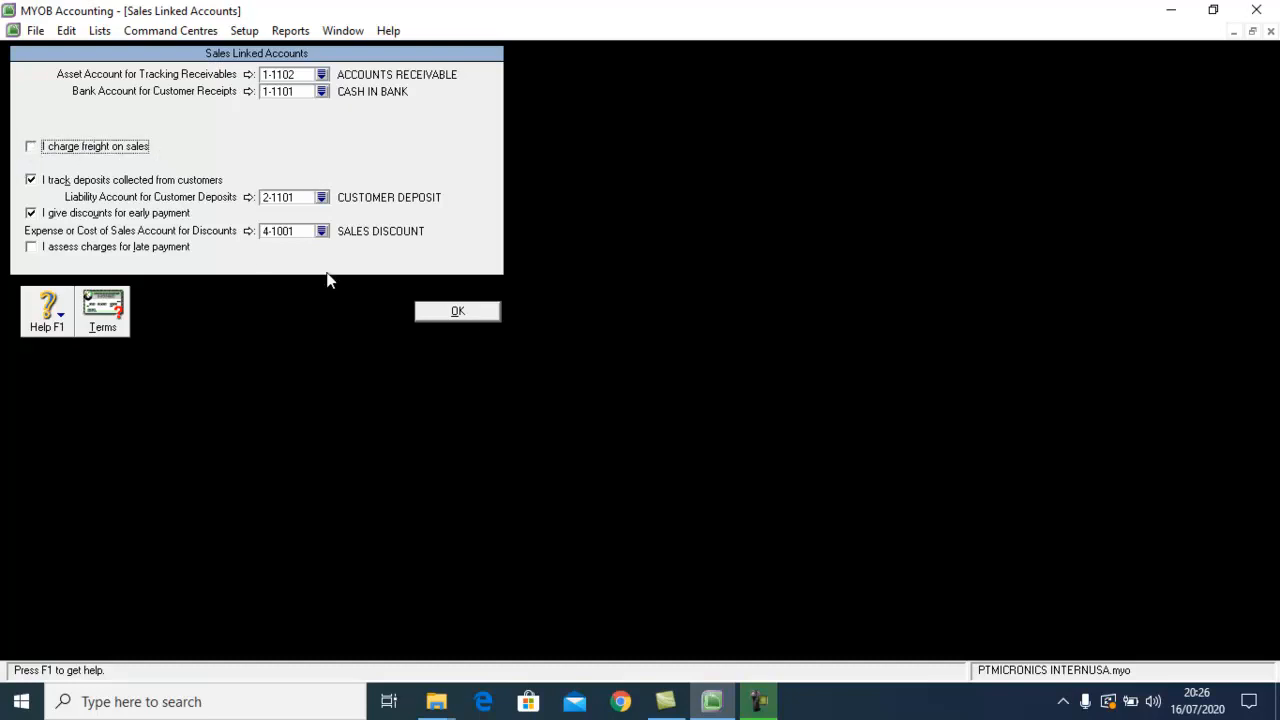
{"action": "left_click", "coordinate": [460, 312]}
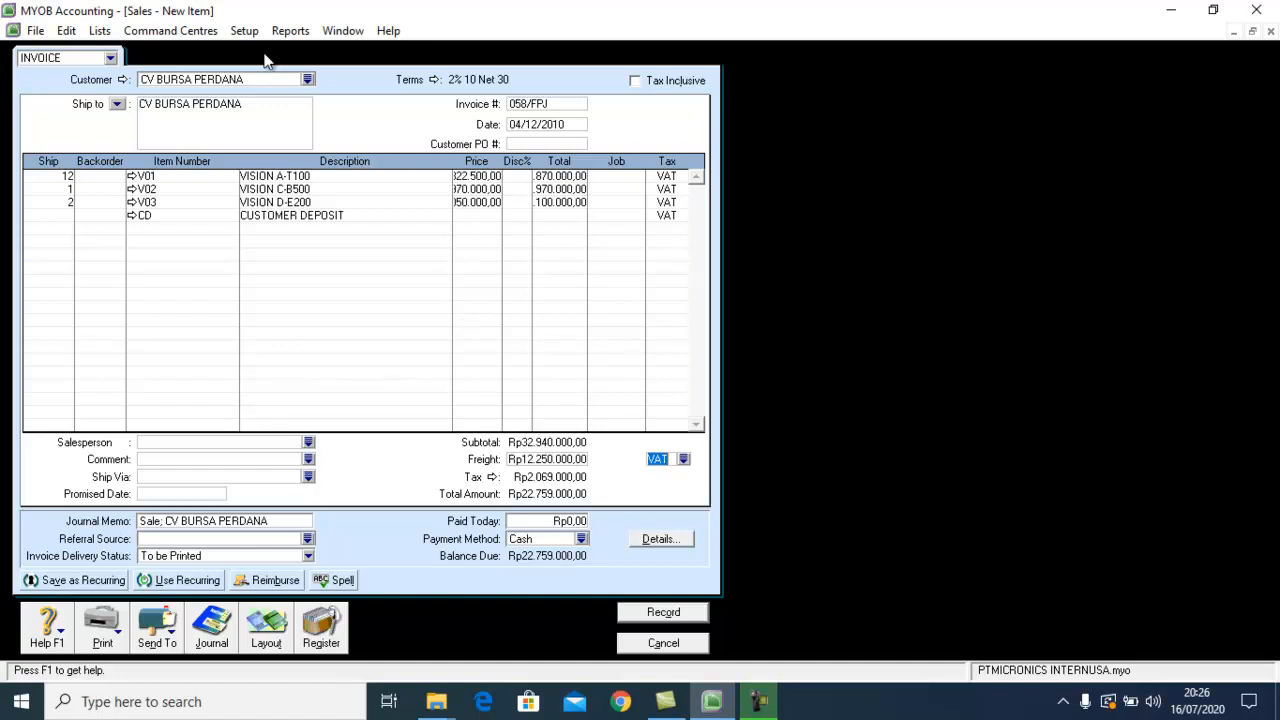
{"action": "left_click", "coordinate": [257, 30]}
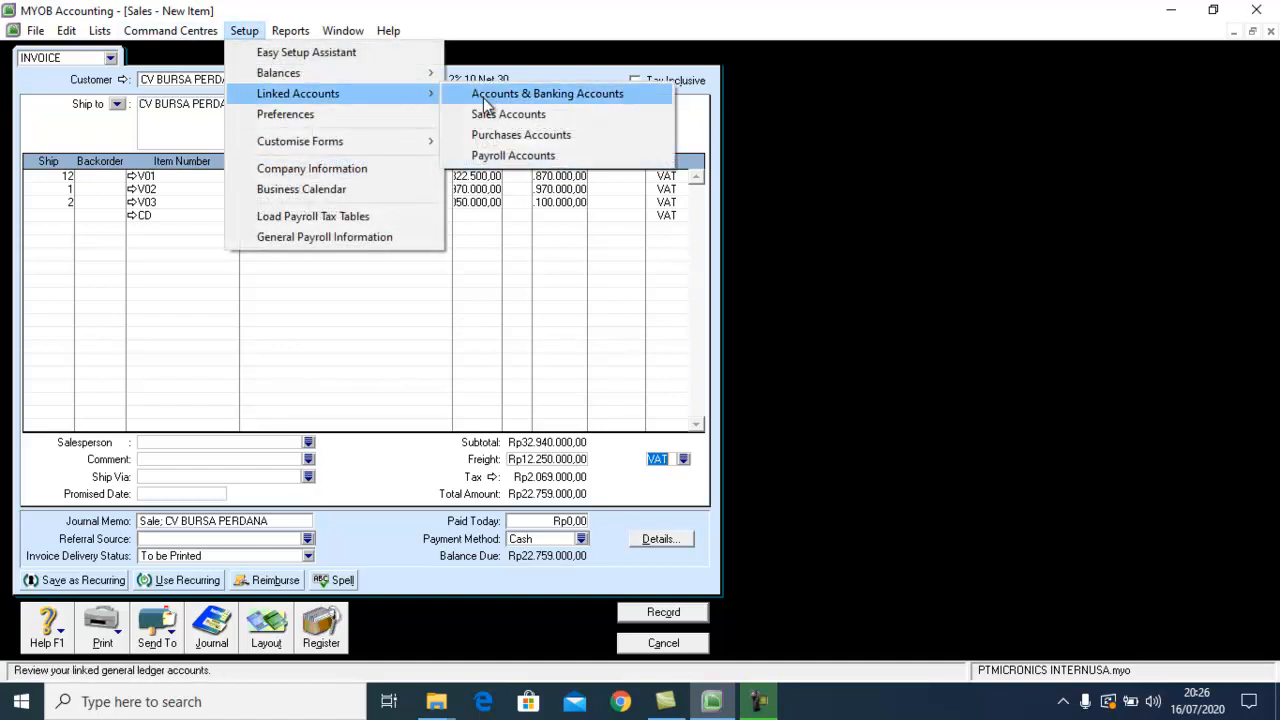
{"action": "left_click", "coordinate": [490, 232]}
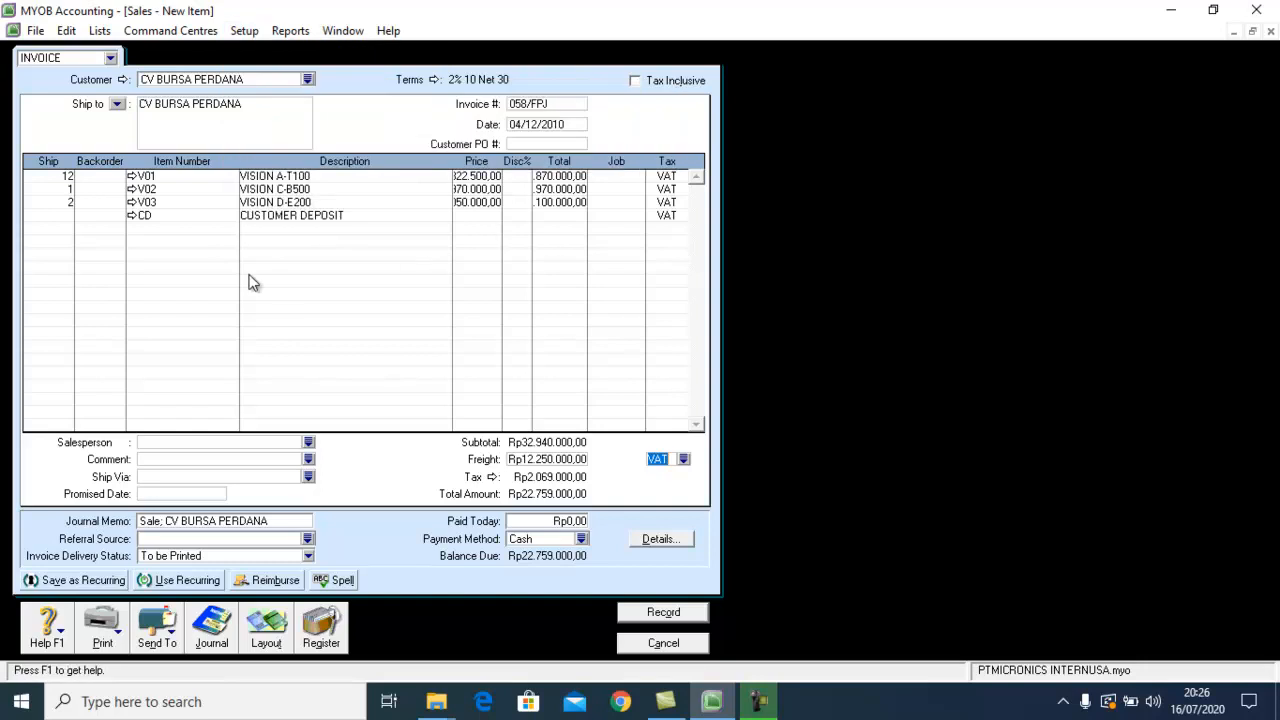
Remove the description and the CD item number from the CUSTOMER DEPOSIT line of the invoice.
{"action": "left_click", "coordinate": [279, 218]}
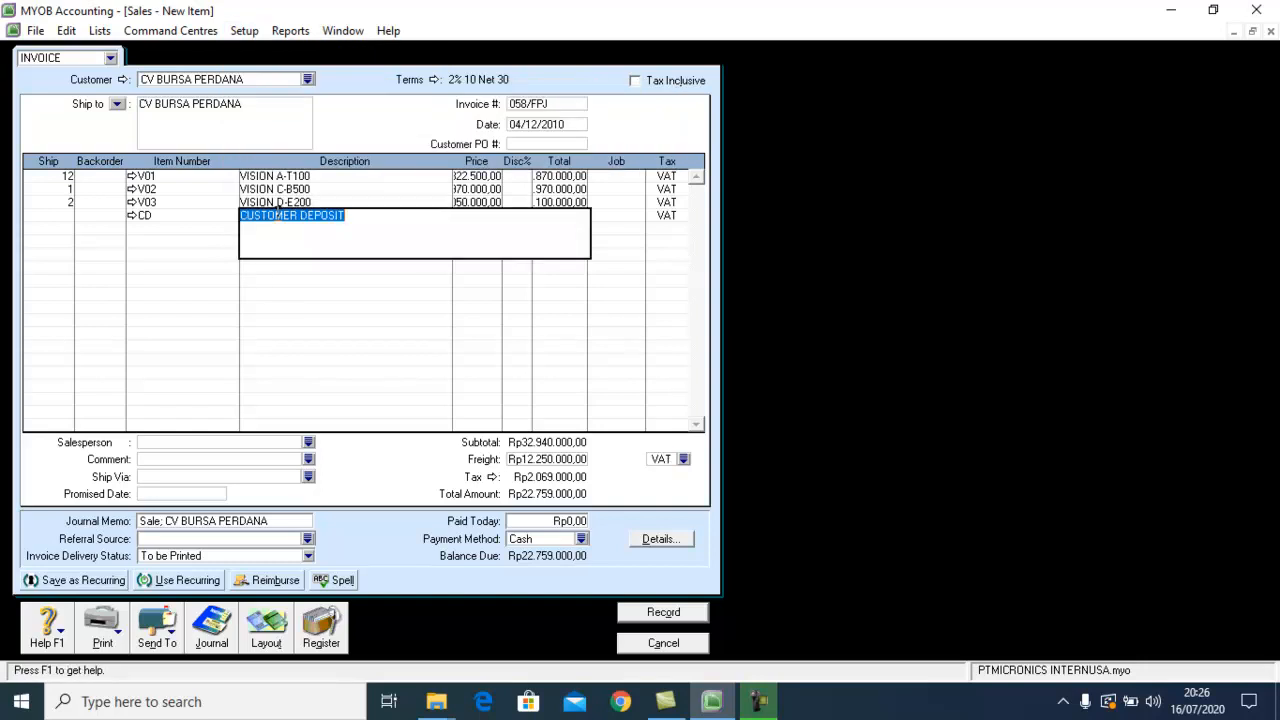
{"action": "key", "text": "Delete"}
{"action": "left_click", "coordinate": [205, 217]}
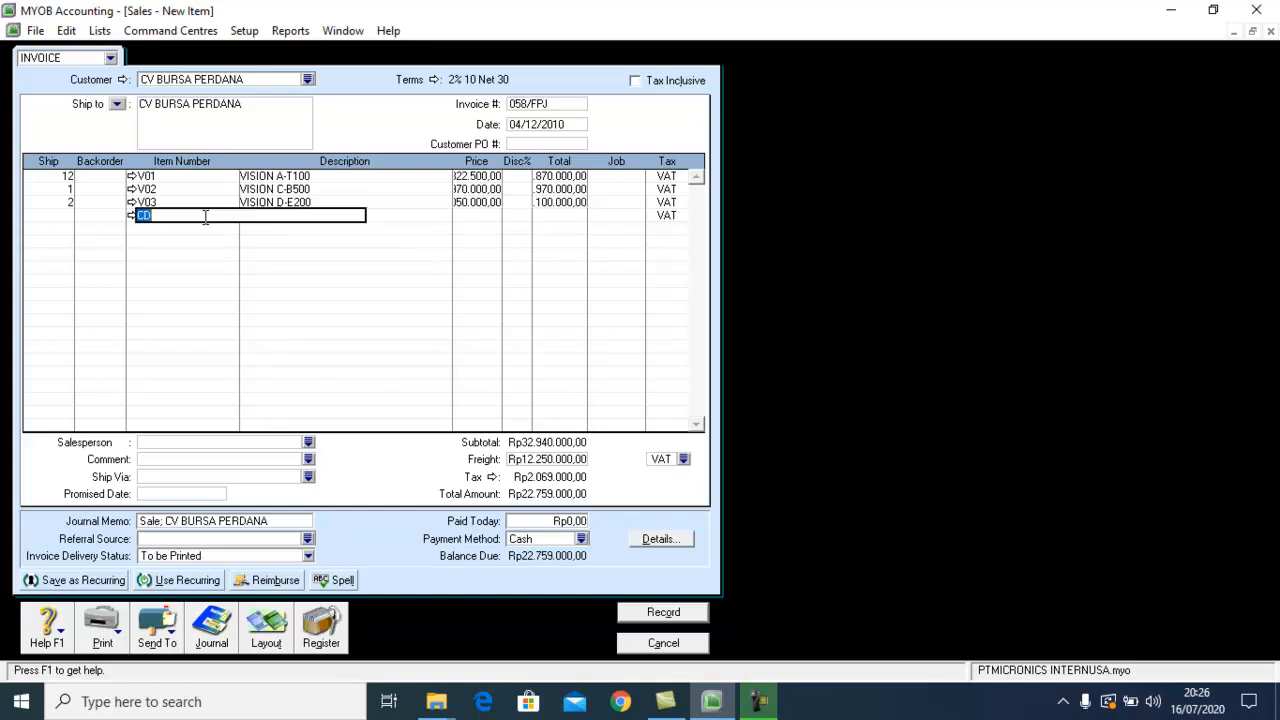
{"action": "key", "text": "Delete"}
Add a CD customer deposit line below the V03 item with a ship quantity of -1 and a price of Rp12.250.000.
{"action": "left_click", "coordinate": [116, 229]}
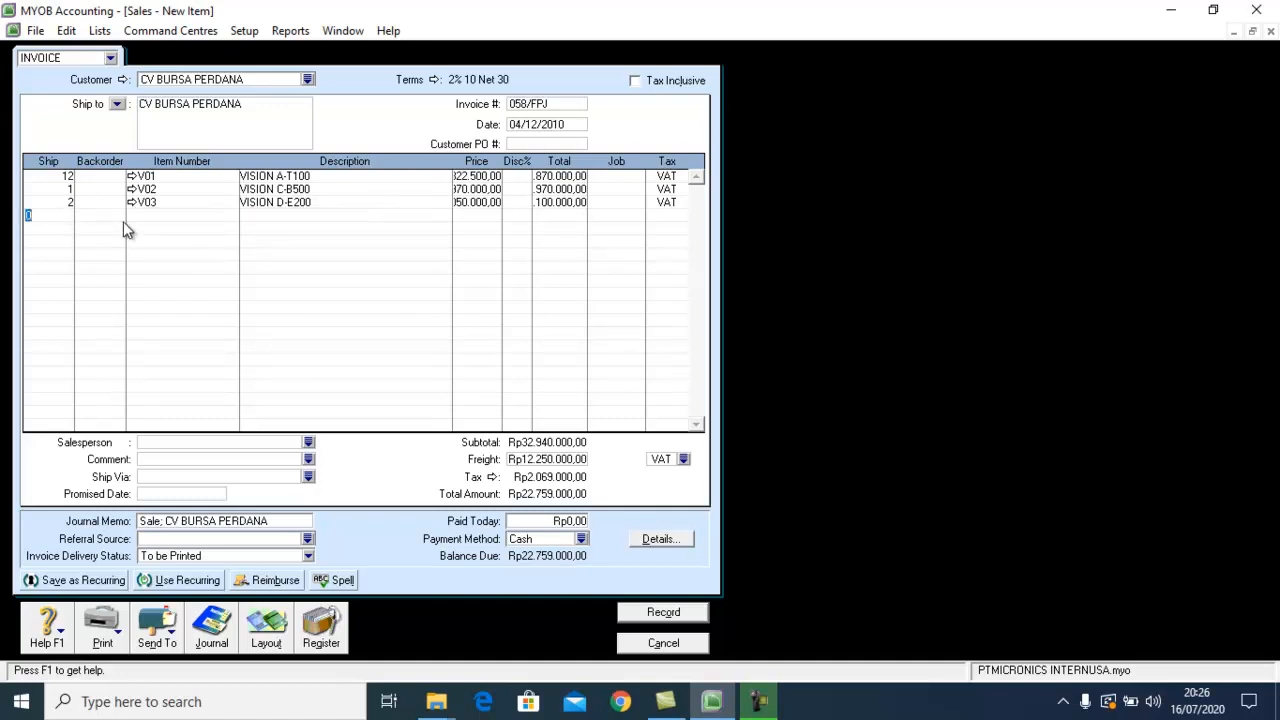
{"action": "type", "text": "-1"}
{"action": "left_click", "coordinate": [148, 205]}
{"action": "left_click", "coordinate": [148, 218]}
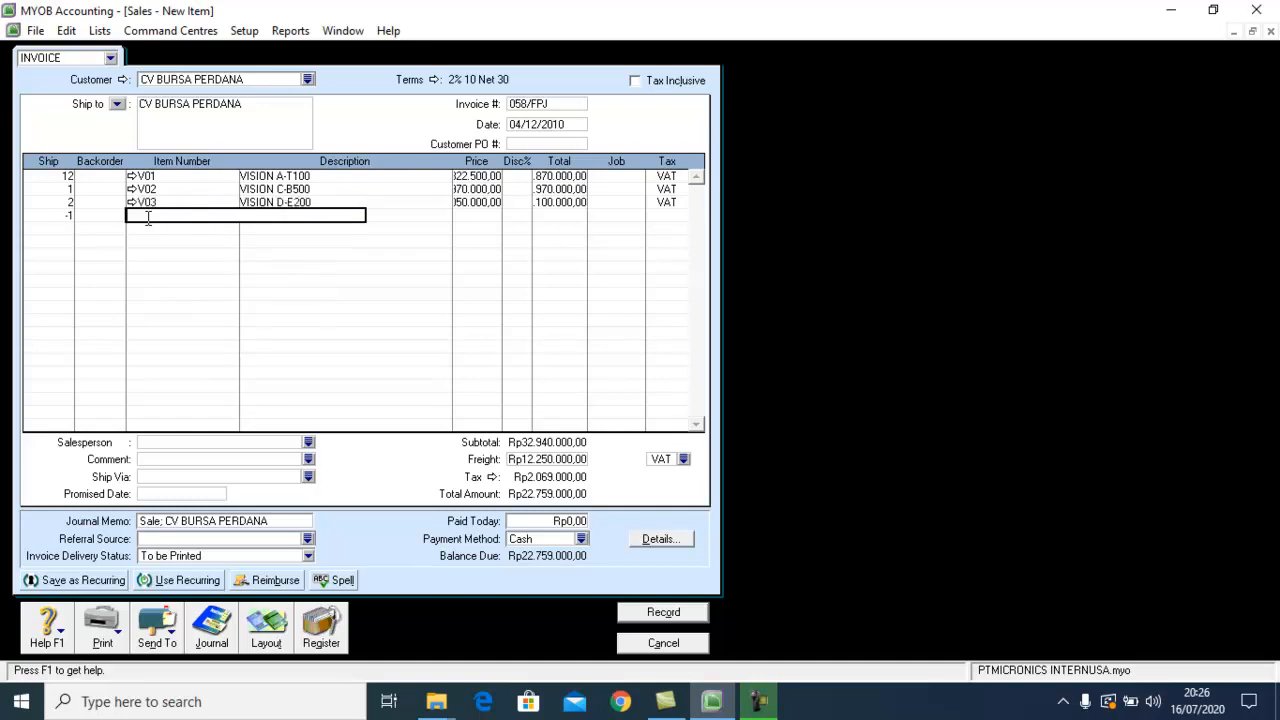
{"action": "key", "text": "Return"}
{"action": "type", "text": "CD"}
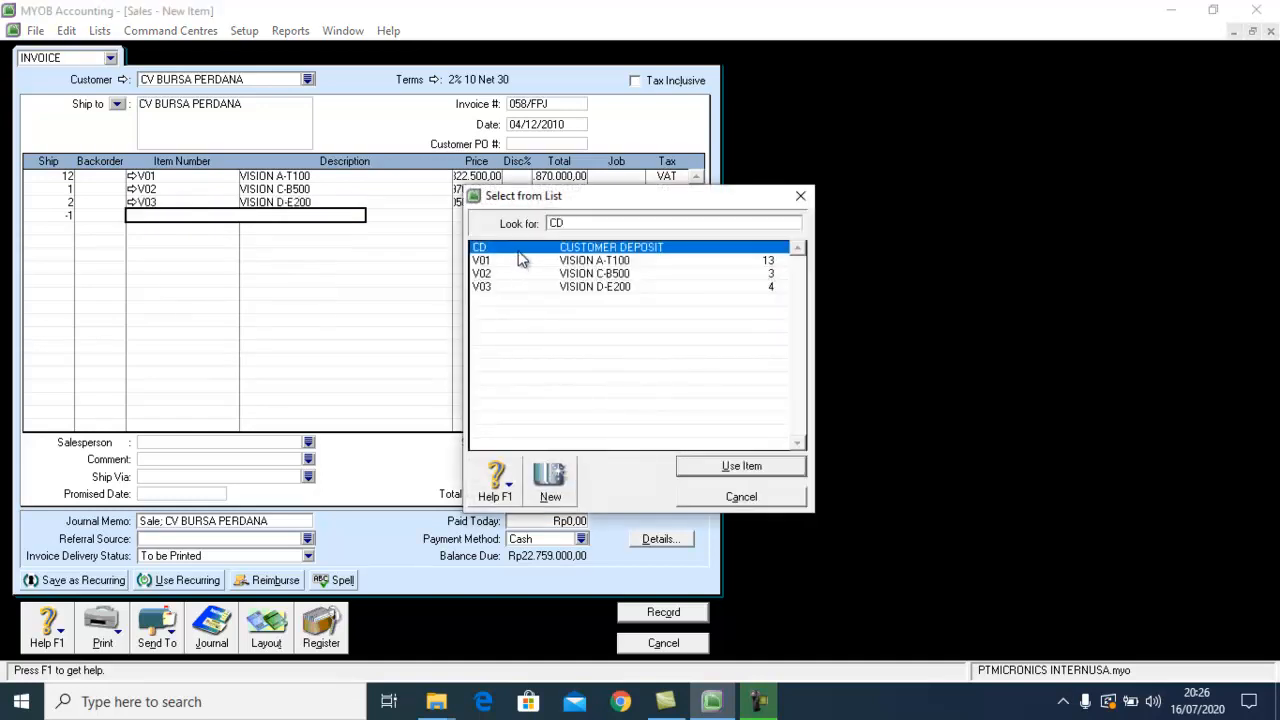
{"action": "key", "text": "Return"}
{"action": "key", "text": "Tab"}
{"action": "type", "text": "12250000"}
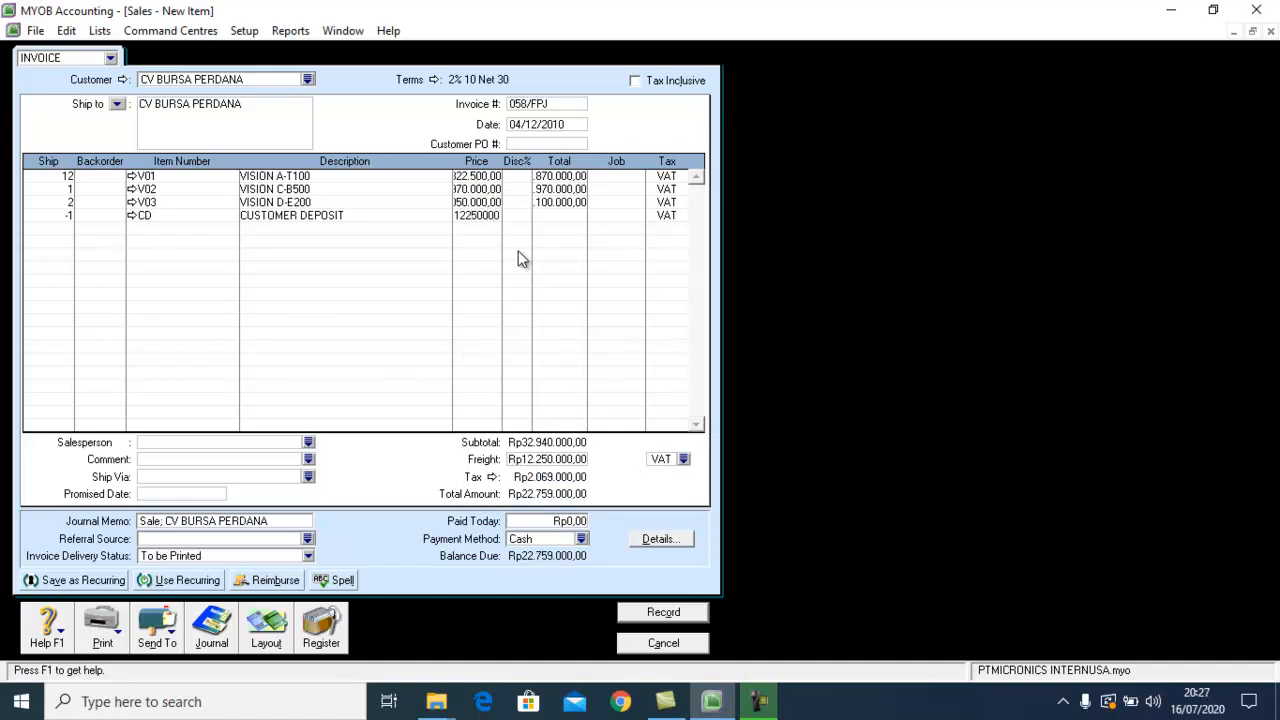
{"action": "key", "text": "Tab"}
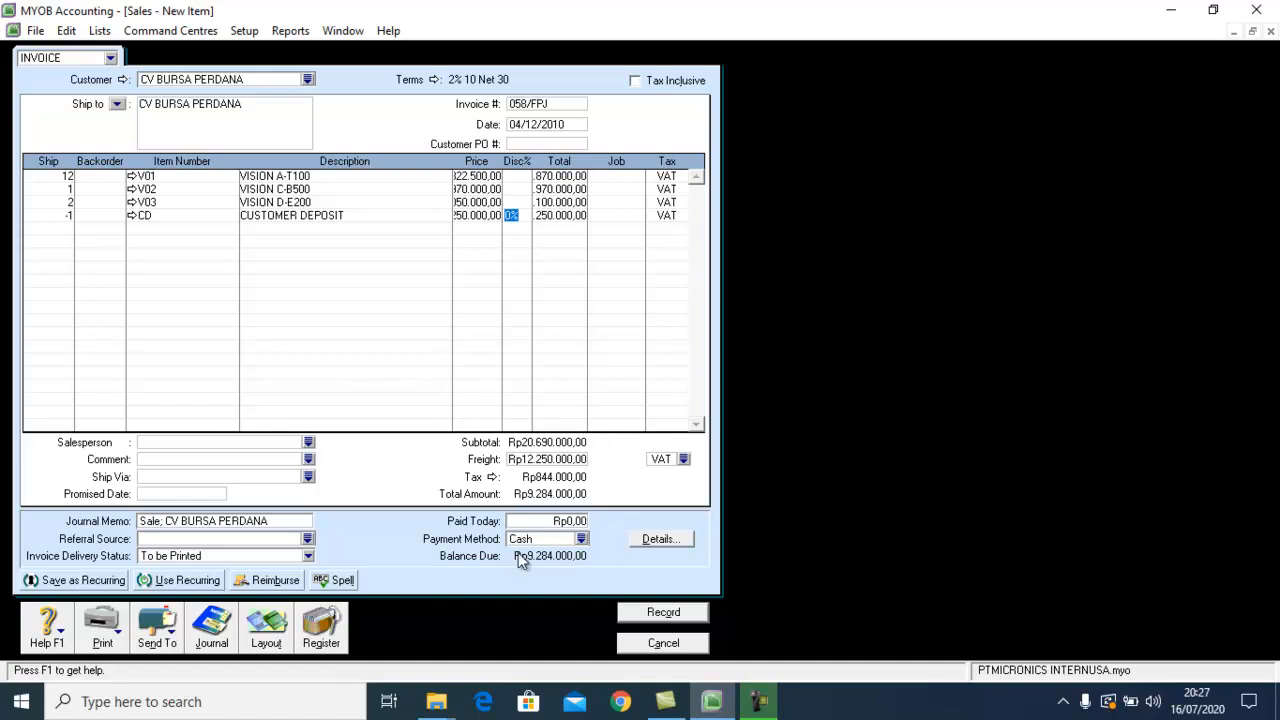
Clear the invoice's freight amount and check the total and tax code of the CUSTOMER DEPOSIT line.
{"action": "left_click", "coordinate": [542, 459]}
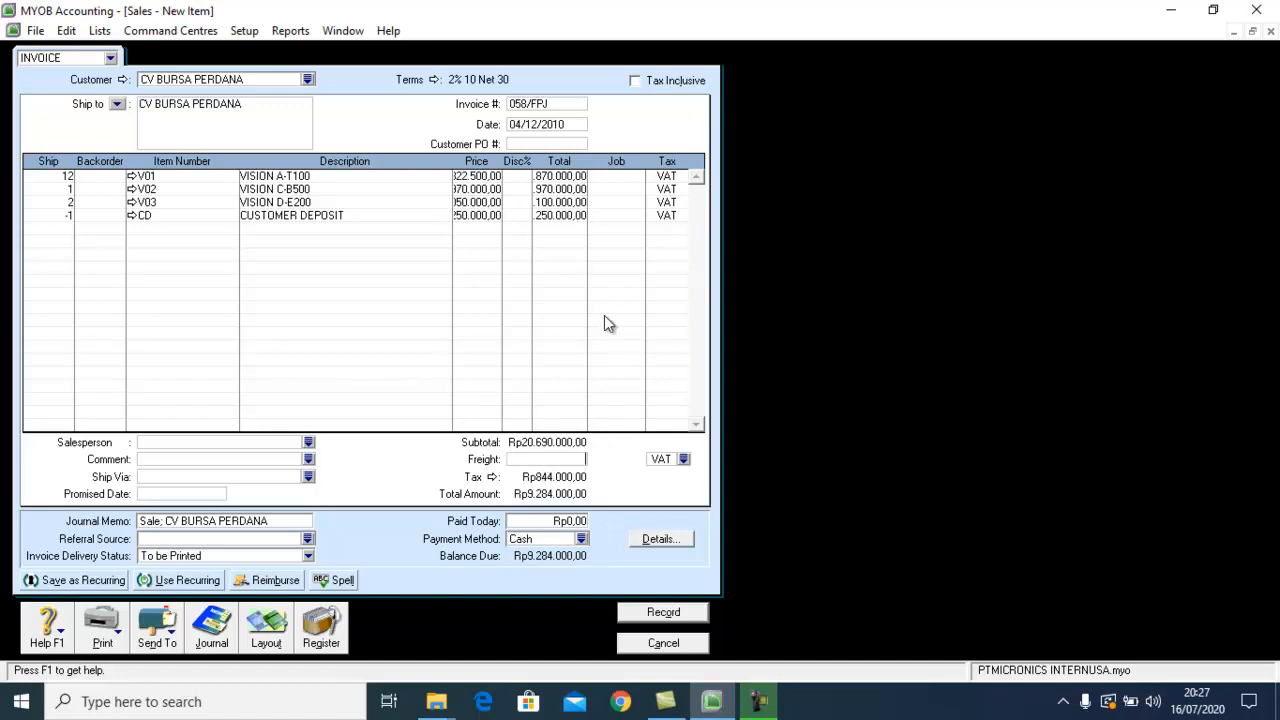
{"action": "left_click", "coordinate": [575, 217]}
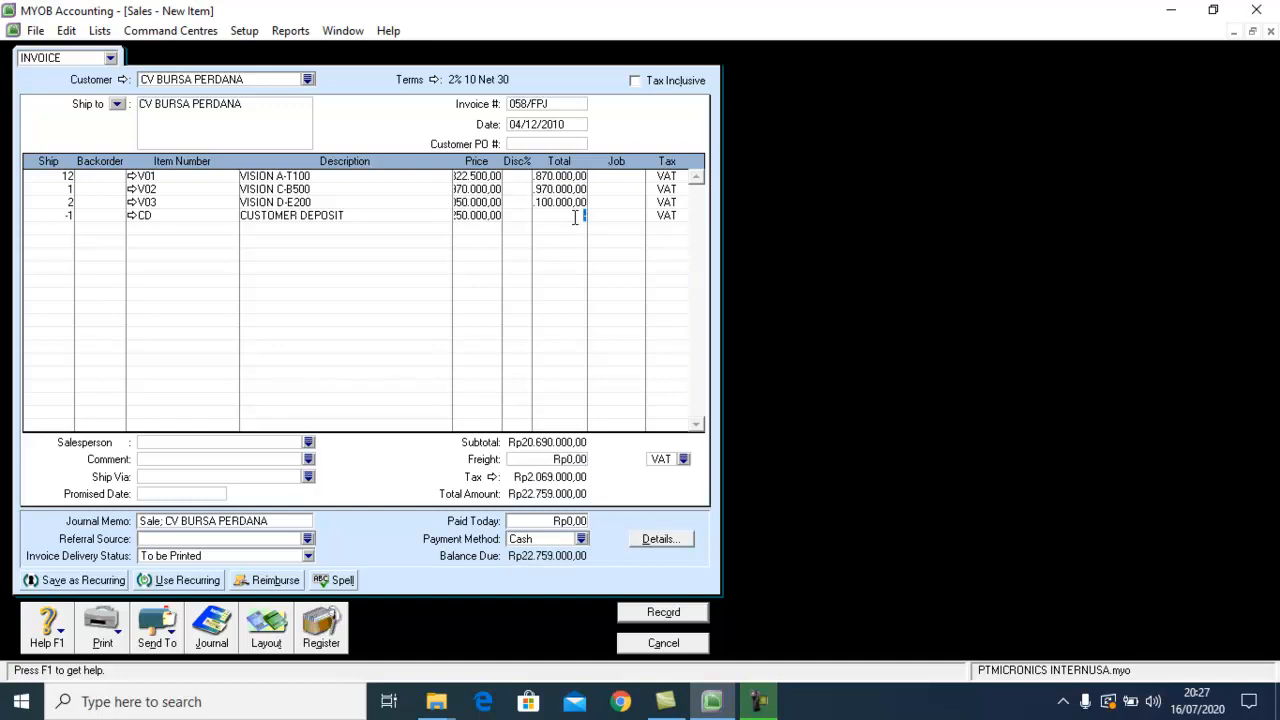
{"action": "left_click", "coordinate": [658, 216]}
Discard the unrecorded sales invoice, erasing its information, and switch to the Banking command centre.
{"action": "left_click", "coordinate": [672, 643]}
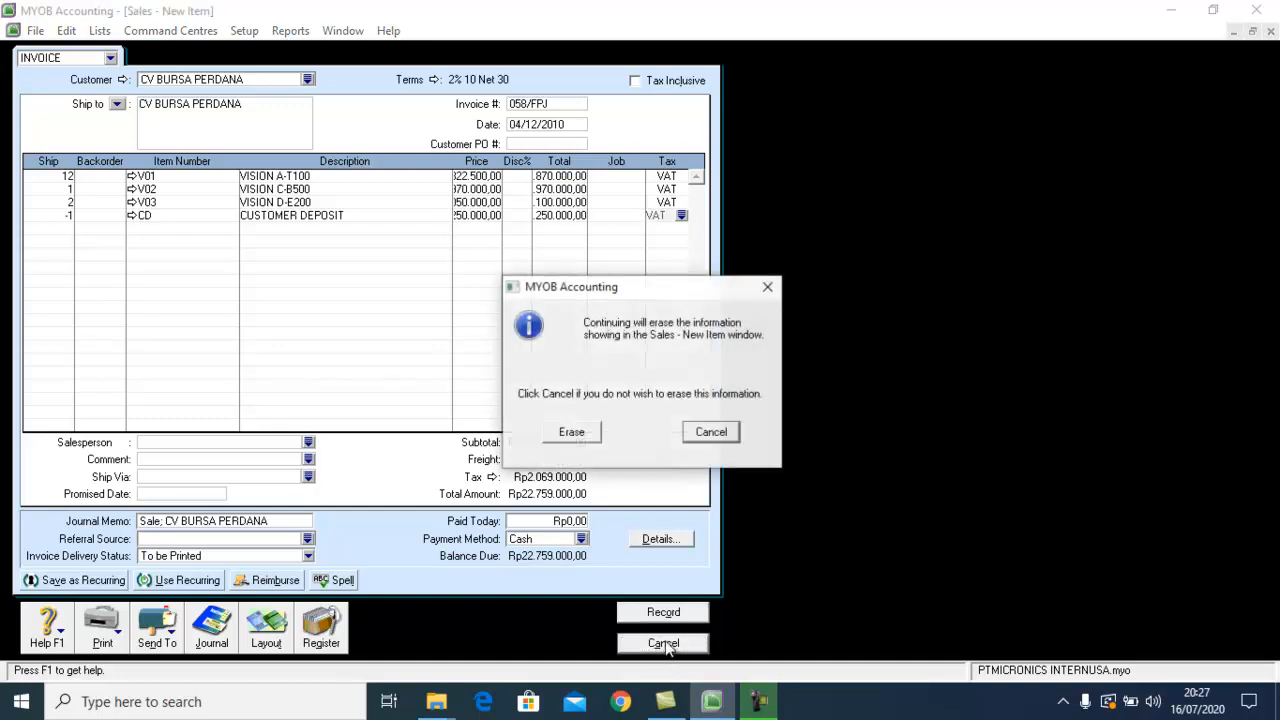
{"action": "left_click", "coordinate": [588, 430]}
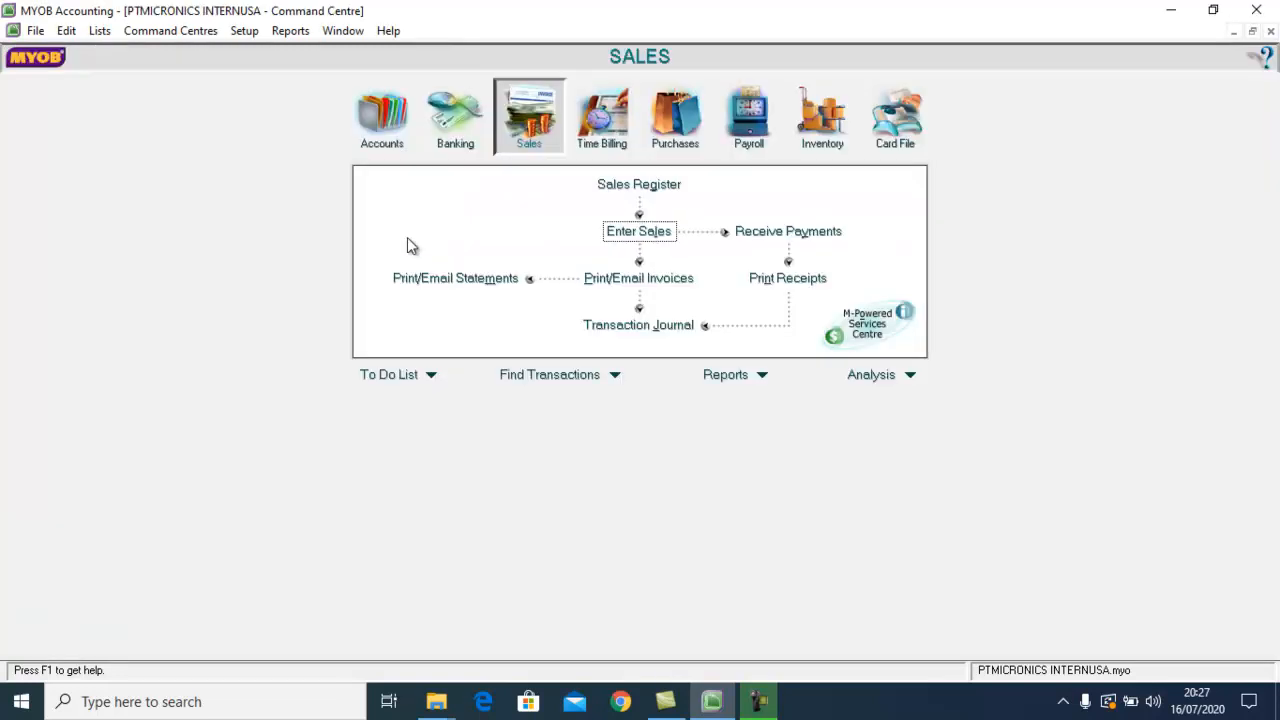
{"action": "left_click", "coordinate": [452, 130]}
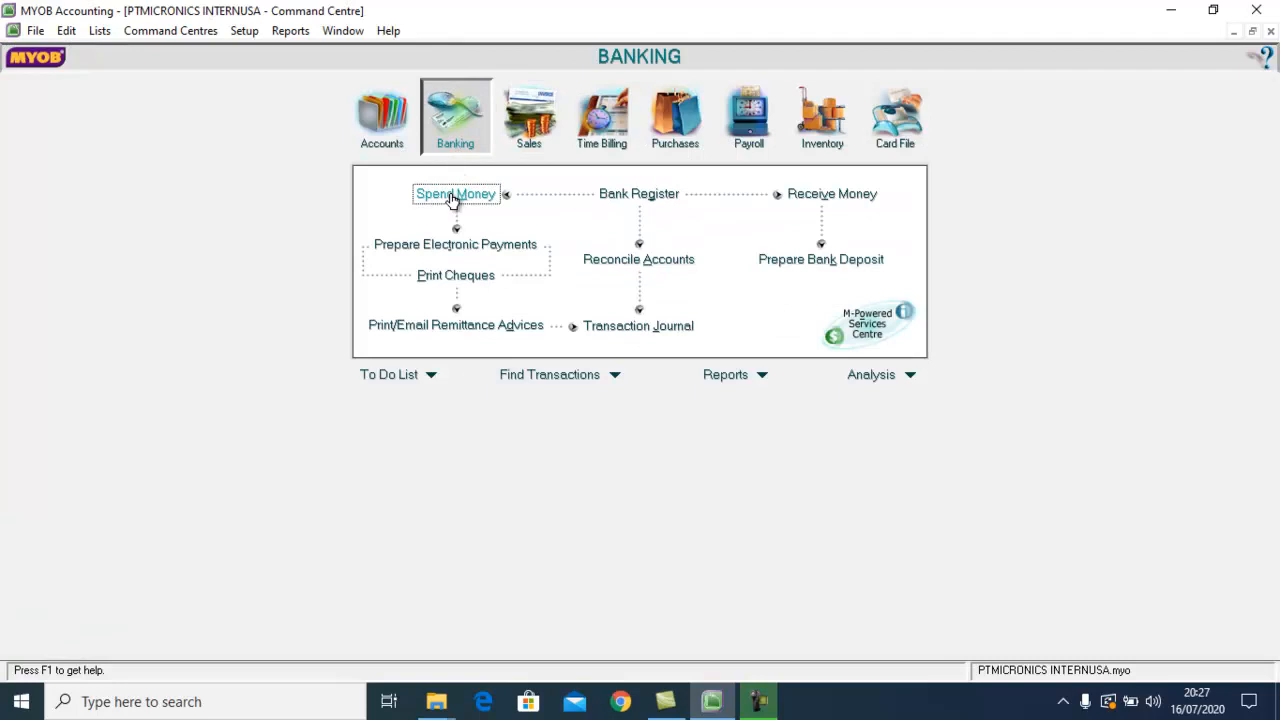